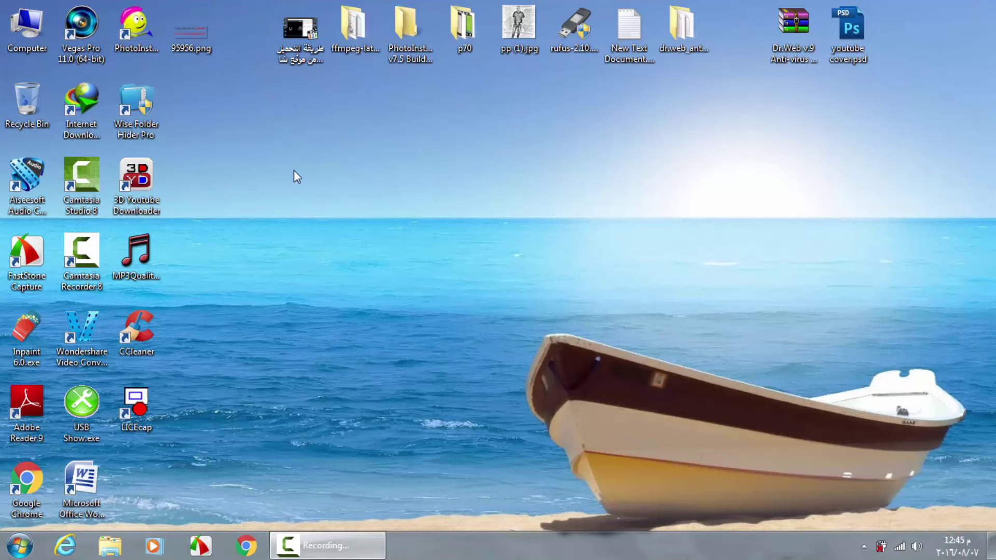
Open Vegas Pro 11.0 and import intro 3.mp4 into the project media.
double_click(92, 47)
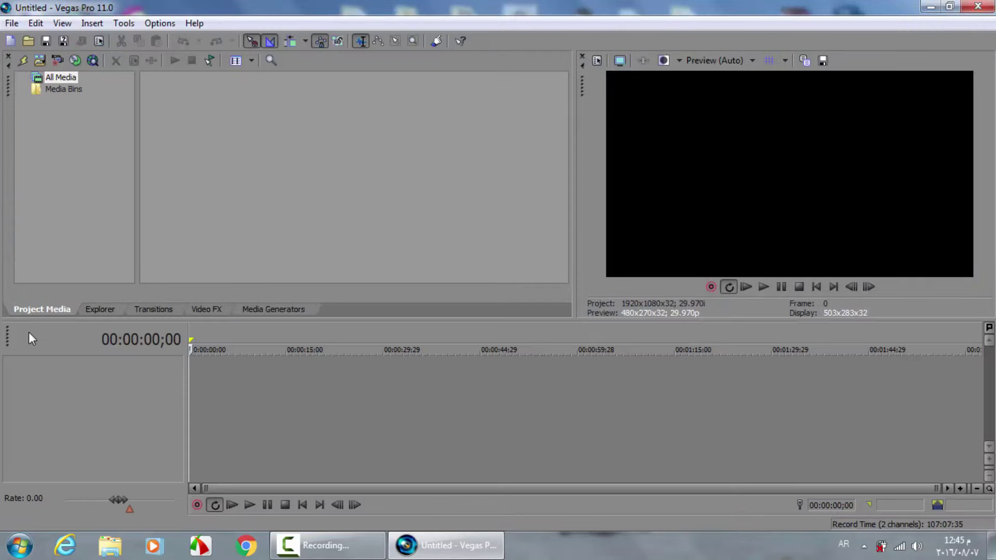
click(40, 60)
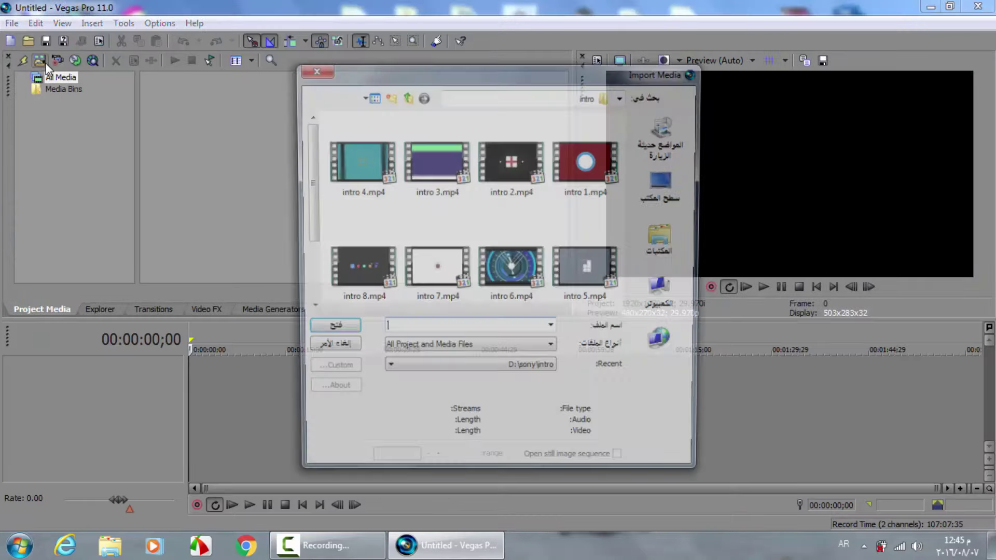
double_click(438, 159)
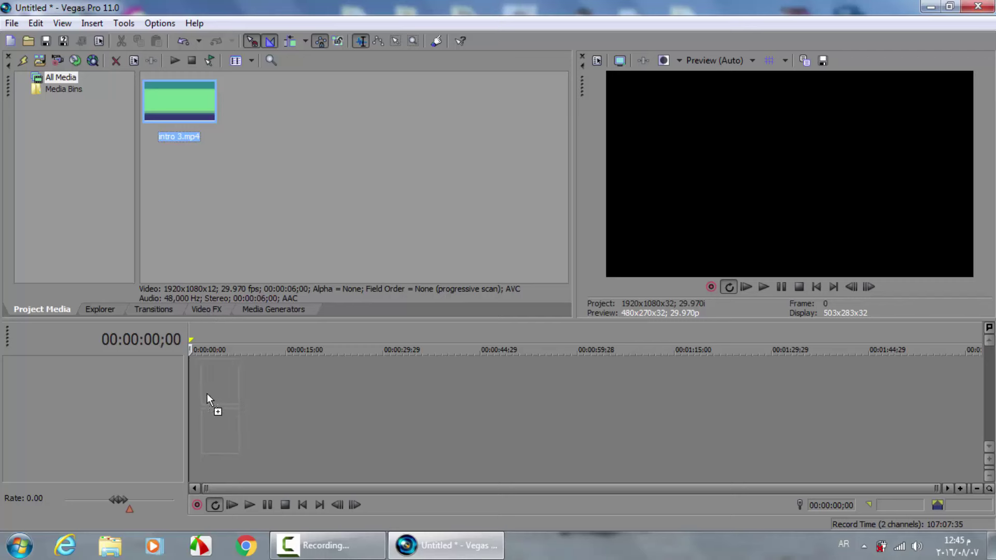
Place intro 3.mp4 at the very start of the empty timeline.
drag(192, 397, 193, 400)
click(337, 456)
scroll(338, 456, up, 5)
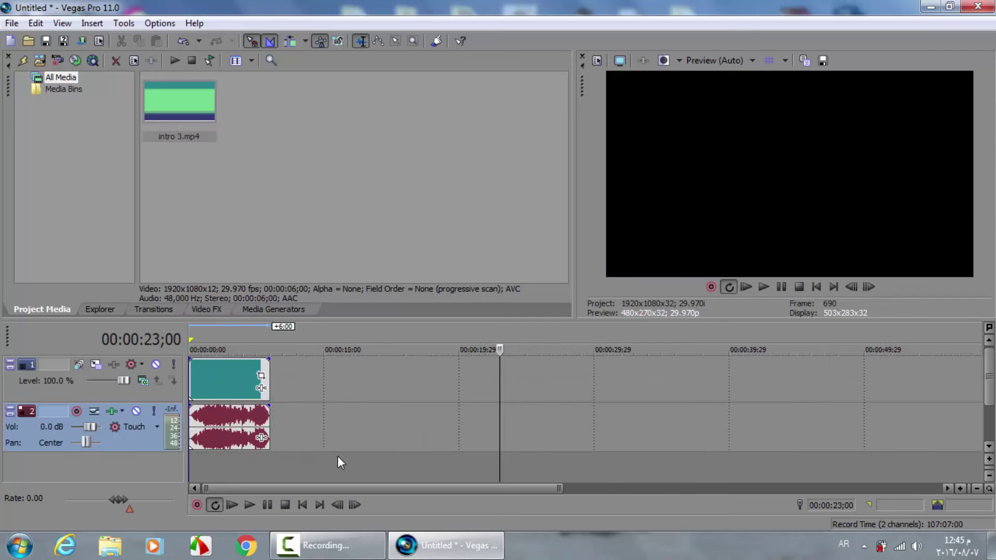
drag(350, 491, 222, 480)
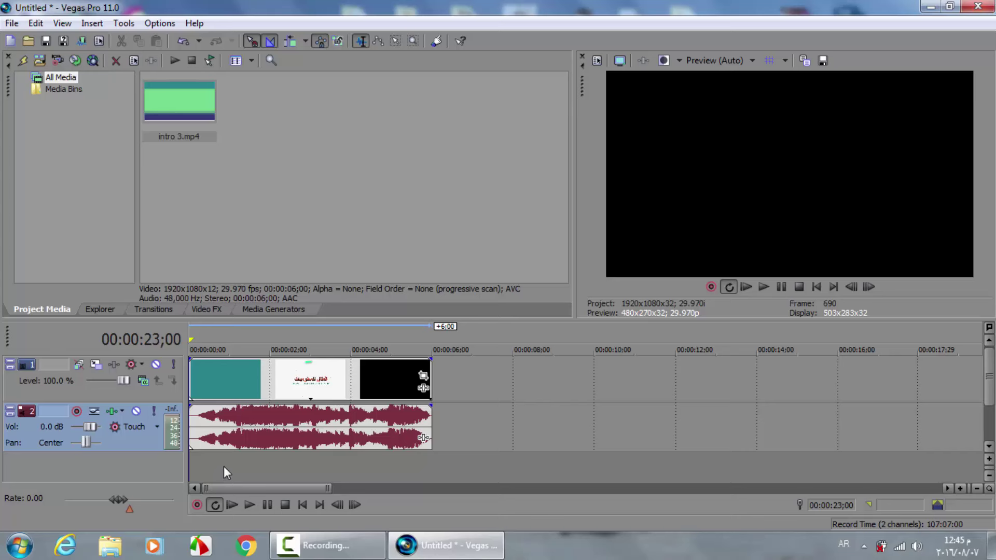
Display the video effects, collapse the All group and expand the Sony group.
click(204, 310)
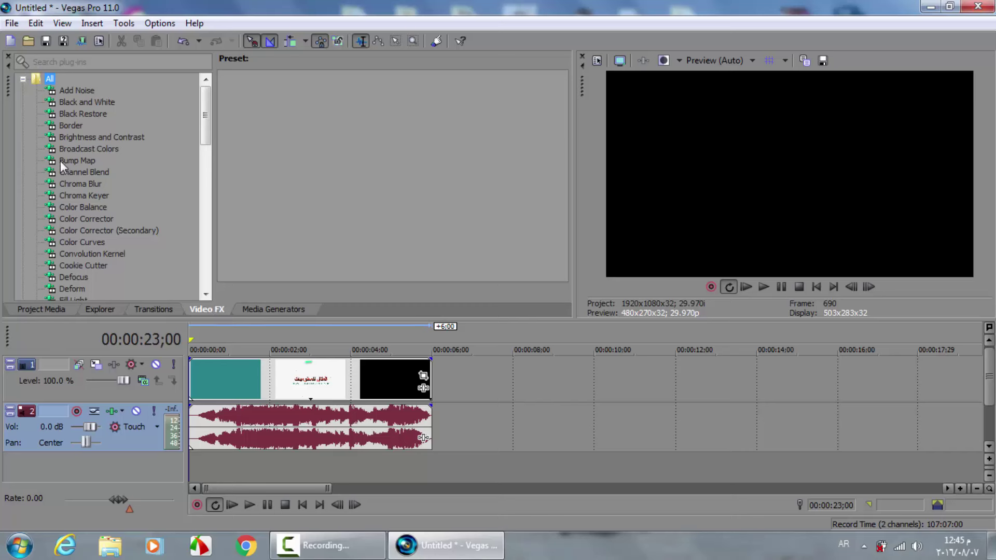
click(23, 80)
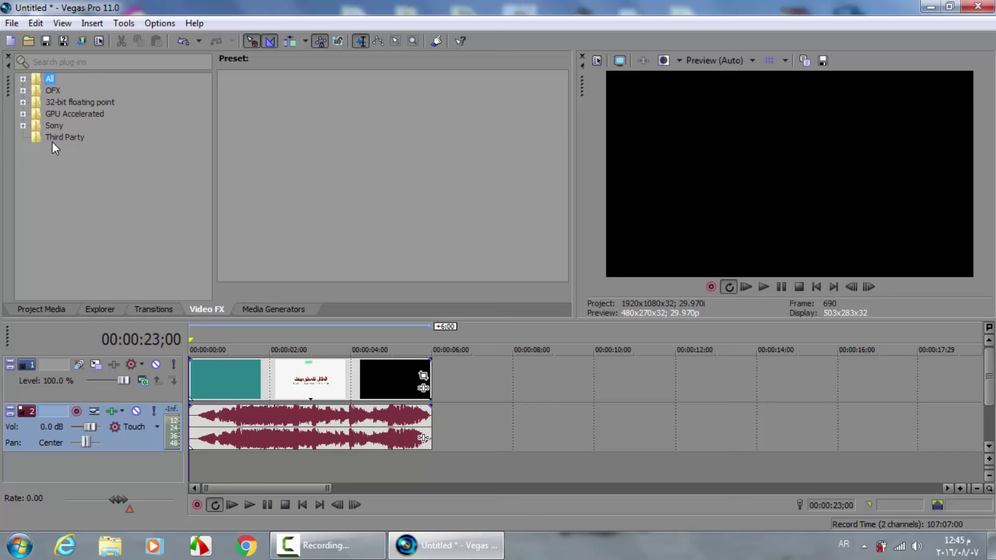
click(47, 124)
click(23, 126)
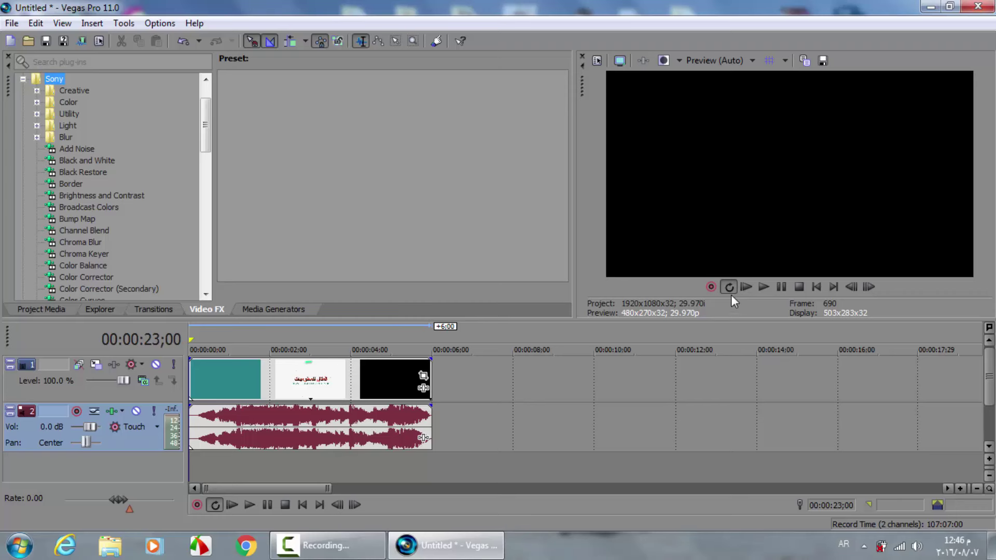
Preview the intro clip from its start at a lower system volume, then return the playhead to the start.
click(758, 282)
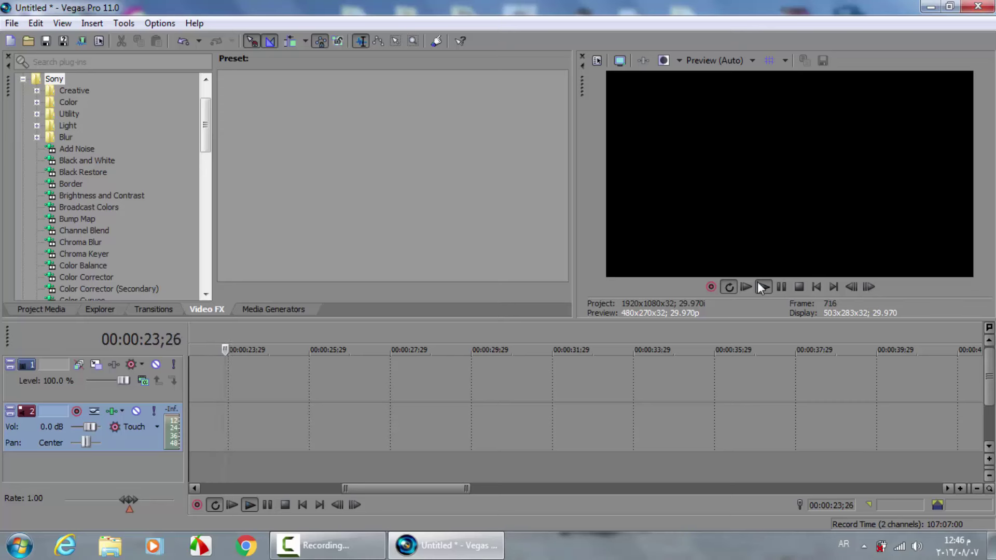
drag(408, 486, 269, 488)
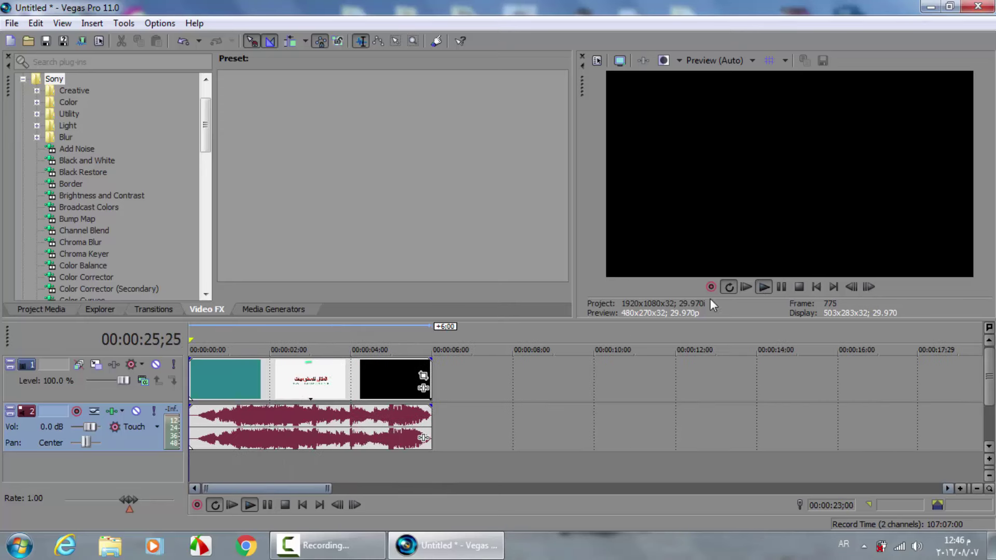
click(749, 288)
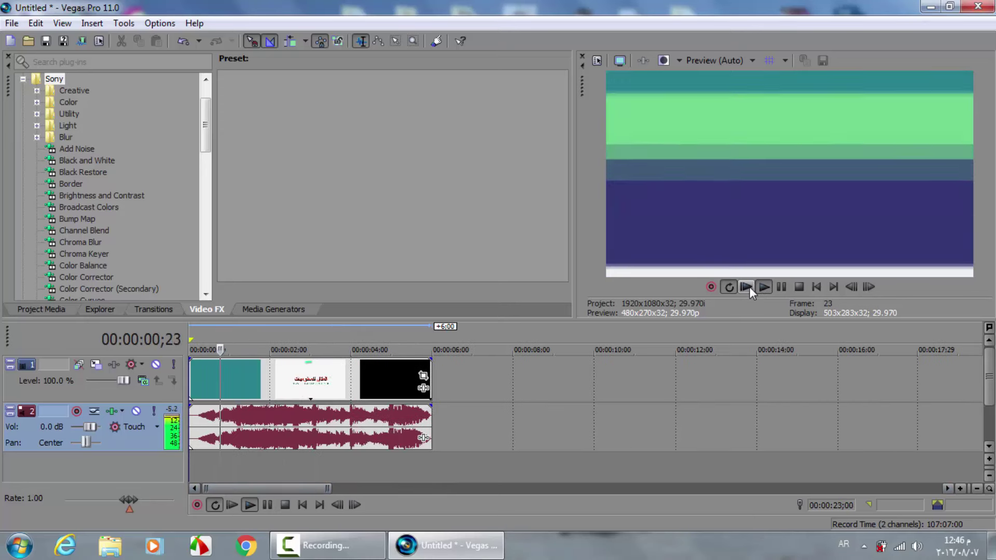
click(917, 547)
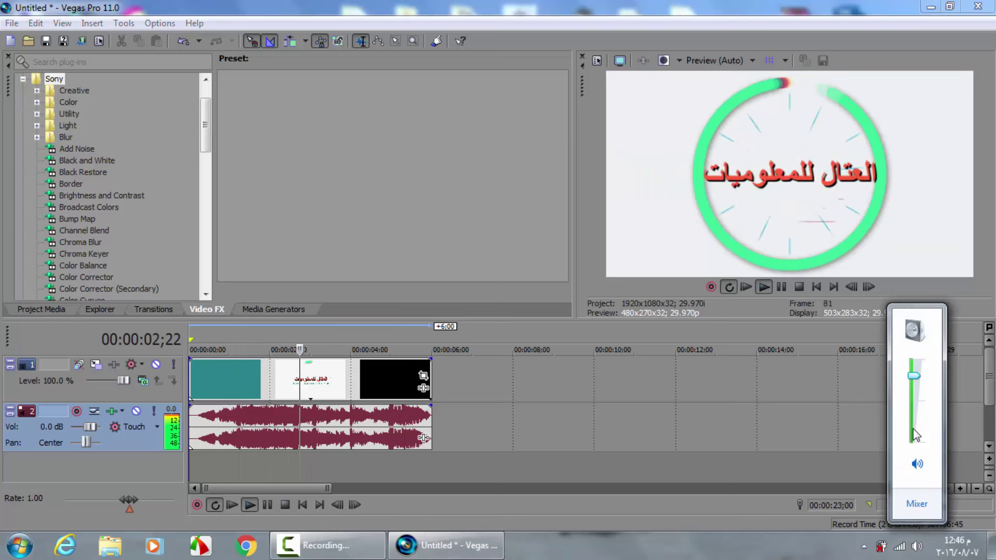
drag(914, 394, 915, 430)
click(622, 6)
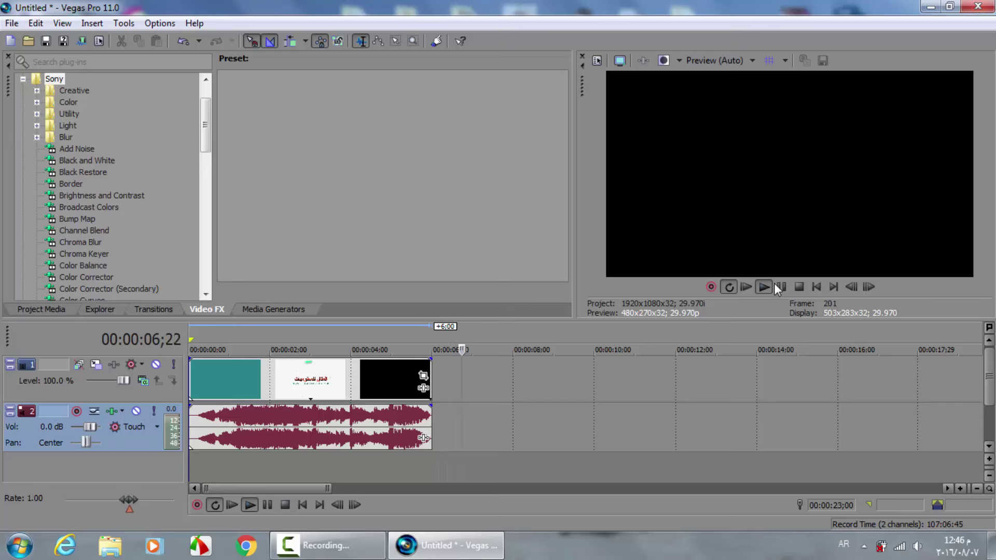
click(781, 287)
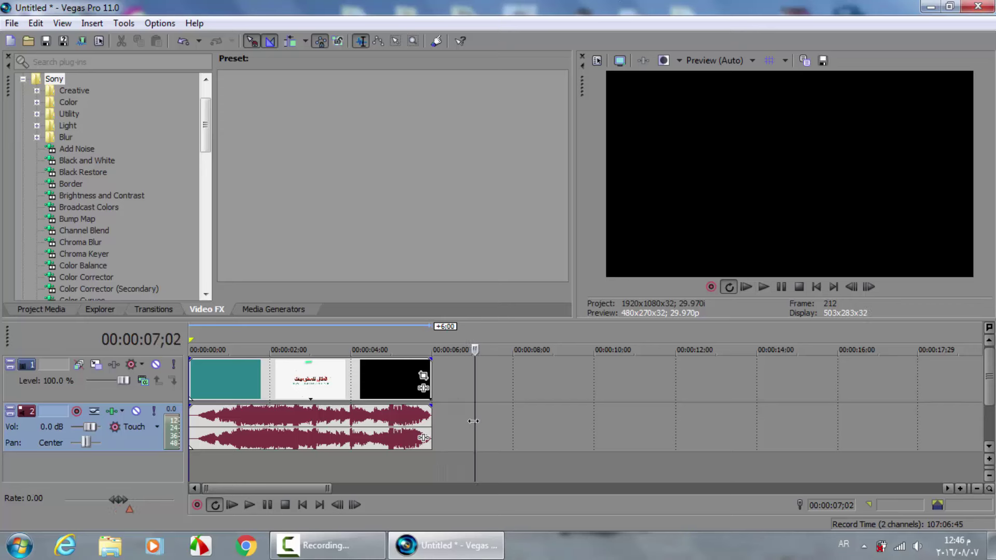
key(ctrl+Home)
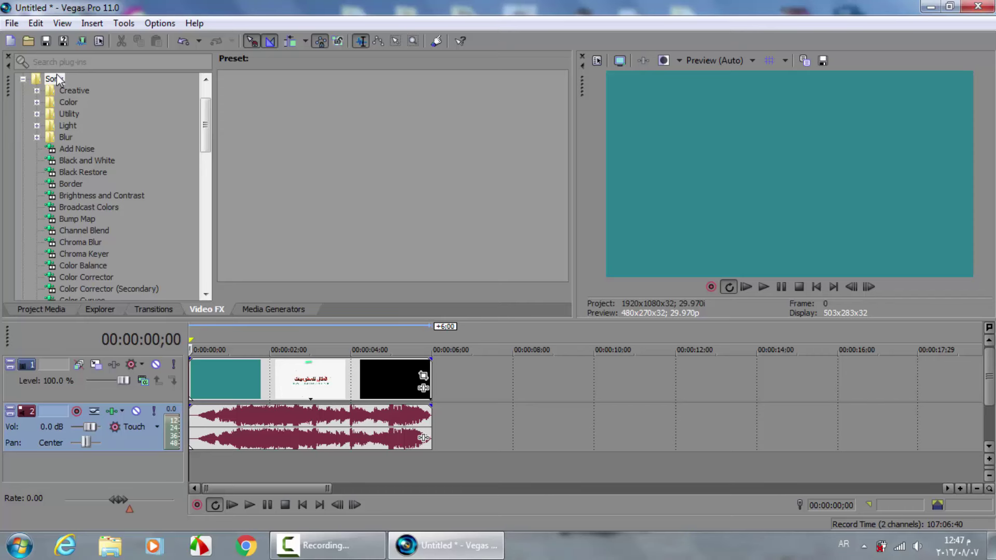
Look through the presets of Sony effects such as Border, Channel Blend, Broadcast Colors, Black Restore and Chroma Blur.
click(73, 184)
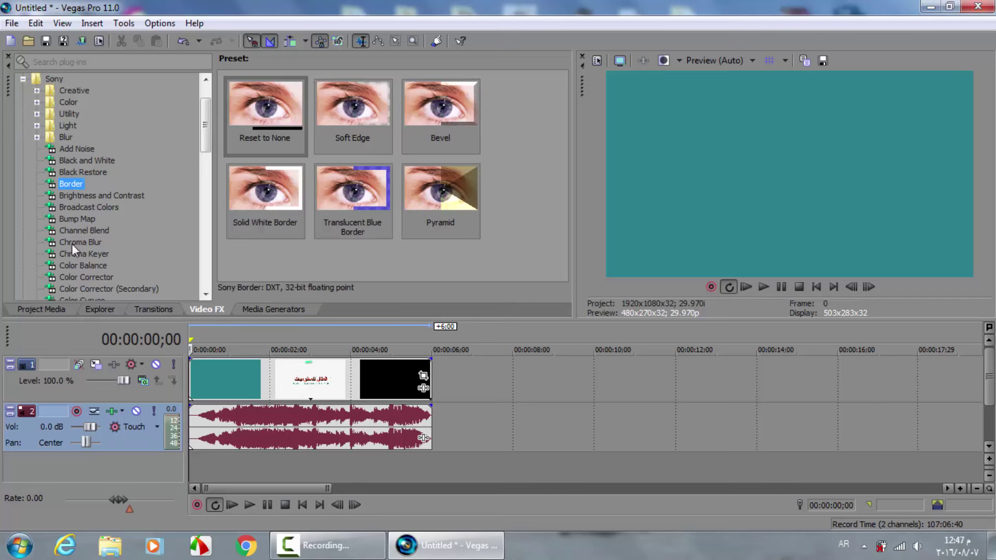
click(79, 229)
click(64, 207)
click(72, 173)
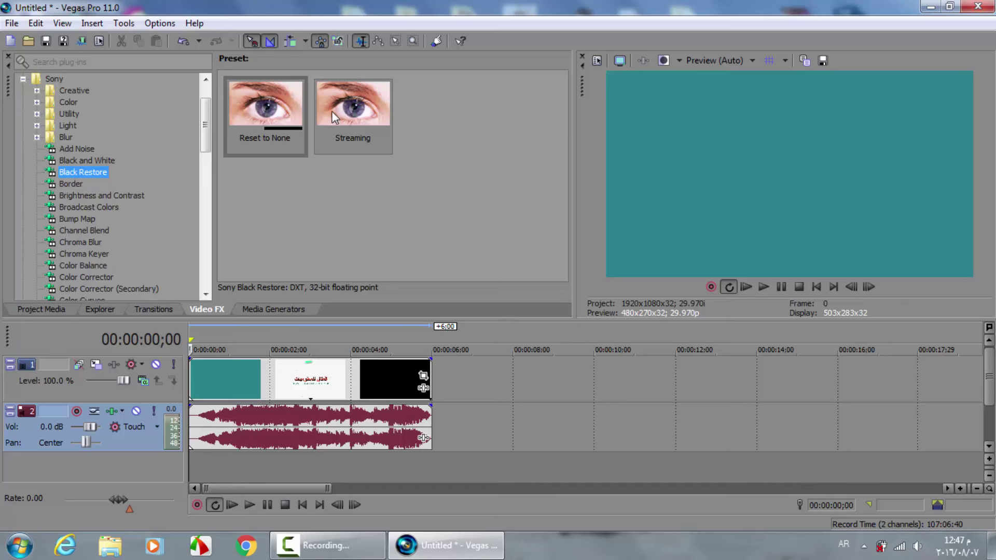
click(73, 243)
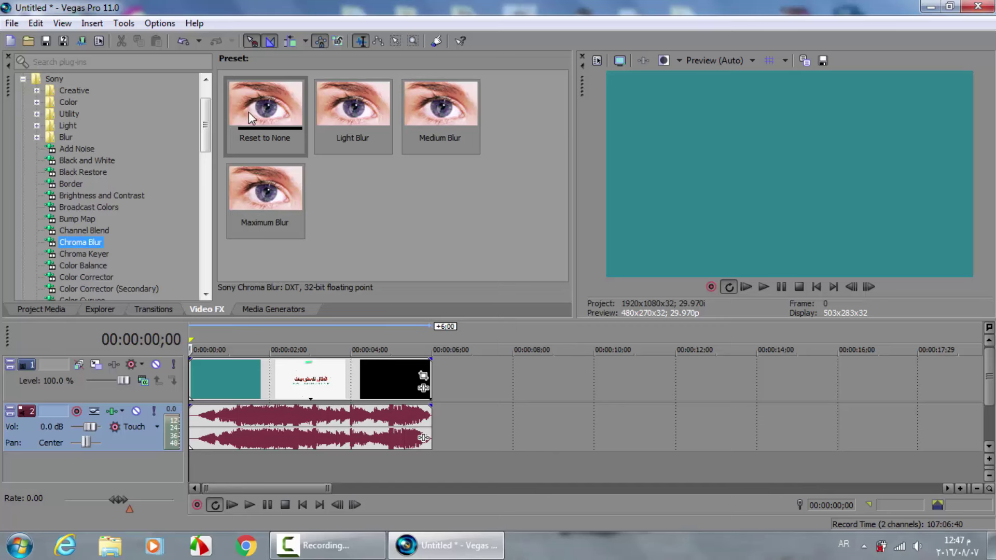
click(70, 172)
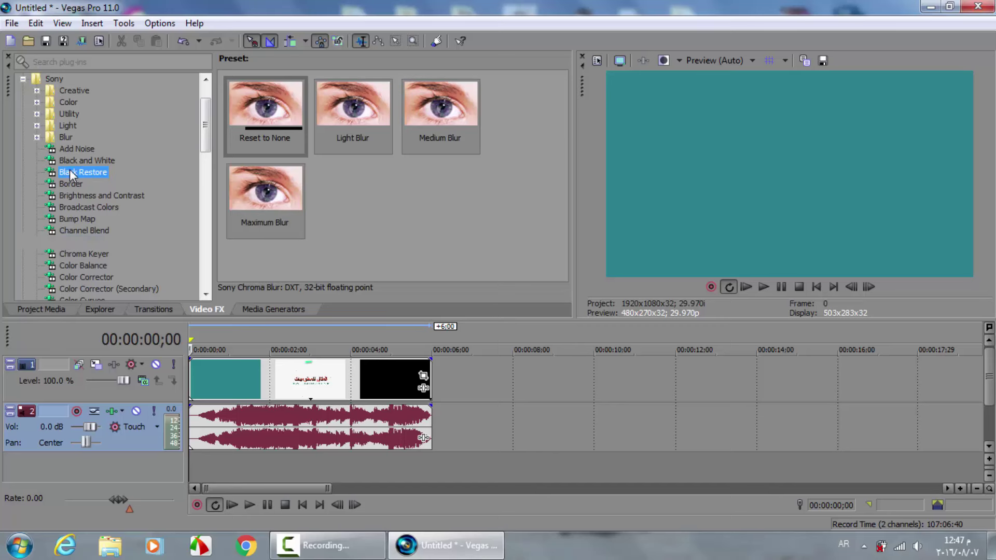
Apply the Creative group's Cookie Cutter effect to the intro clip using the Diamond, Center, Blurred preset.
click(57, 92)
click(37, 91)
click(85, 128)
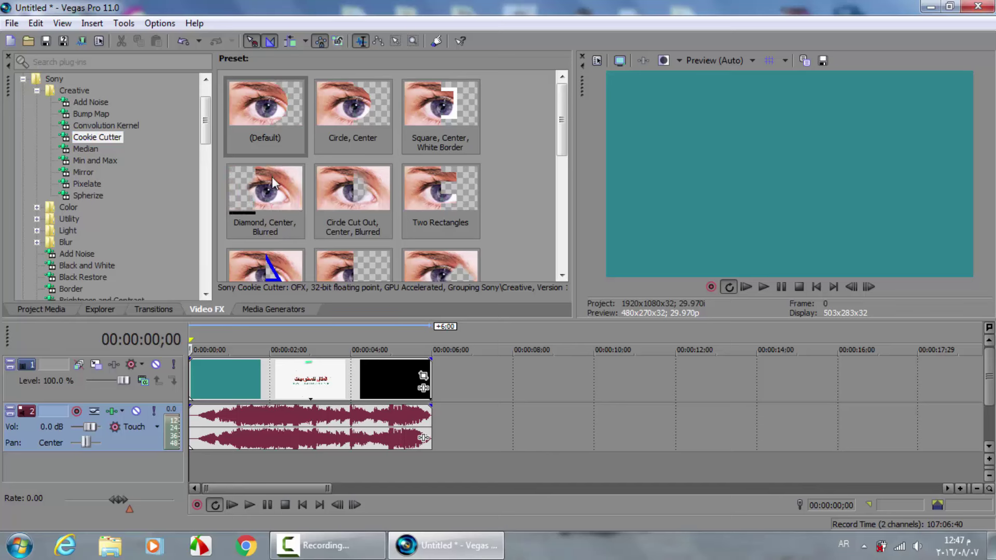
drag(269, 182, 195, 392)
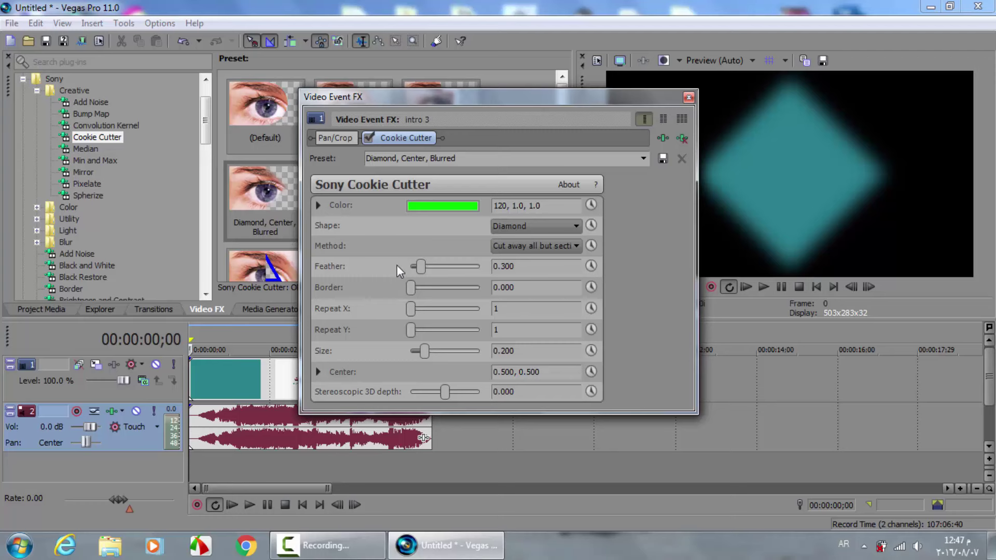
Set the Cookie Cutter's Feather to about 0.189 and its Border to about 0.021.
drag(463, 97, 470, 99)
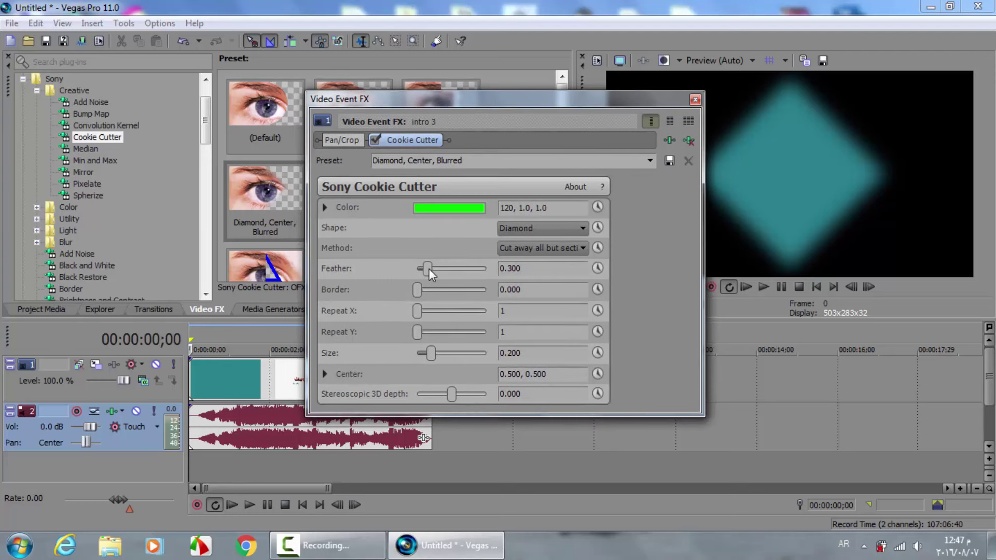
mouse_move(429, 270)
mouse_down()
mouse_move(454, 270)
mouse_move(433, 269)
mouse_up()
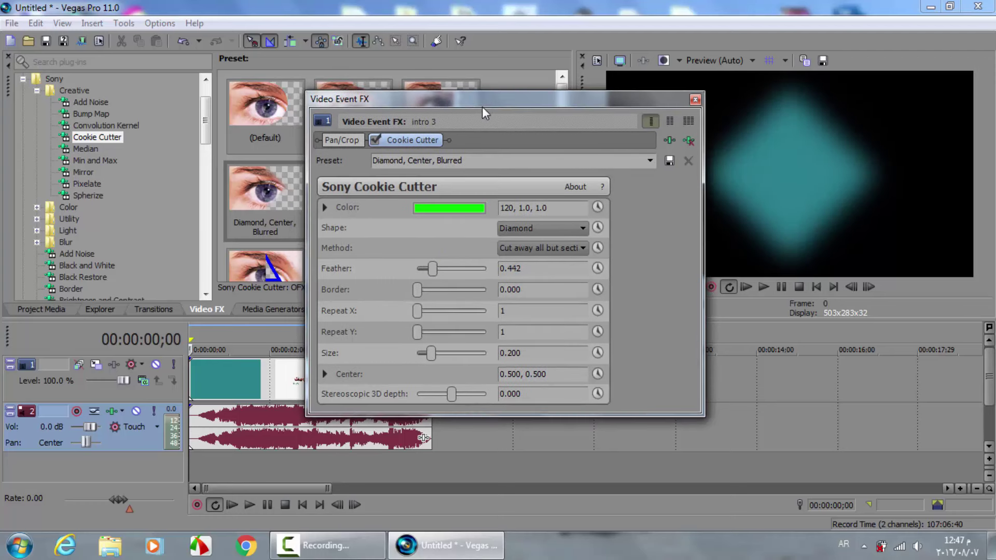
drag(483, 106, 419, 90)
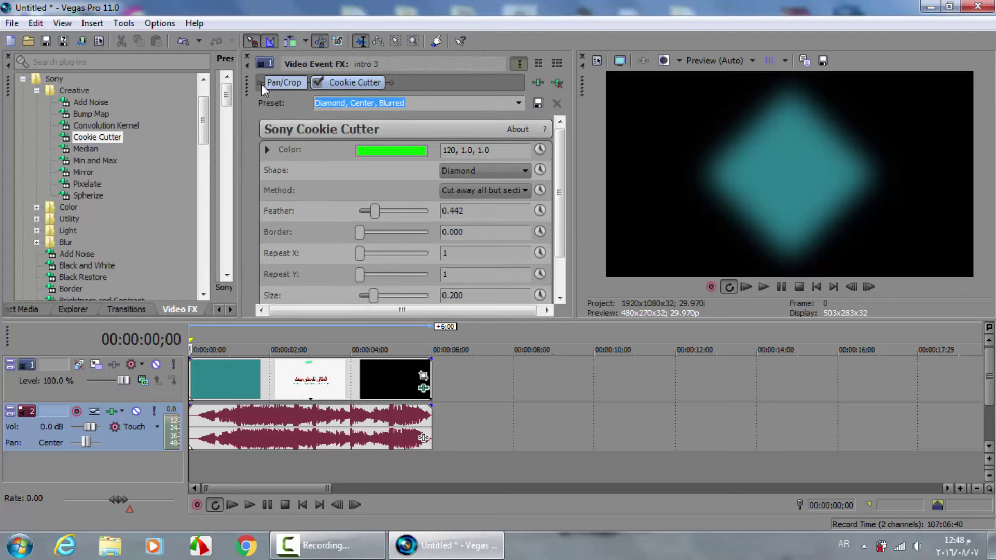
drag(245, 94, 229, 87)
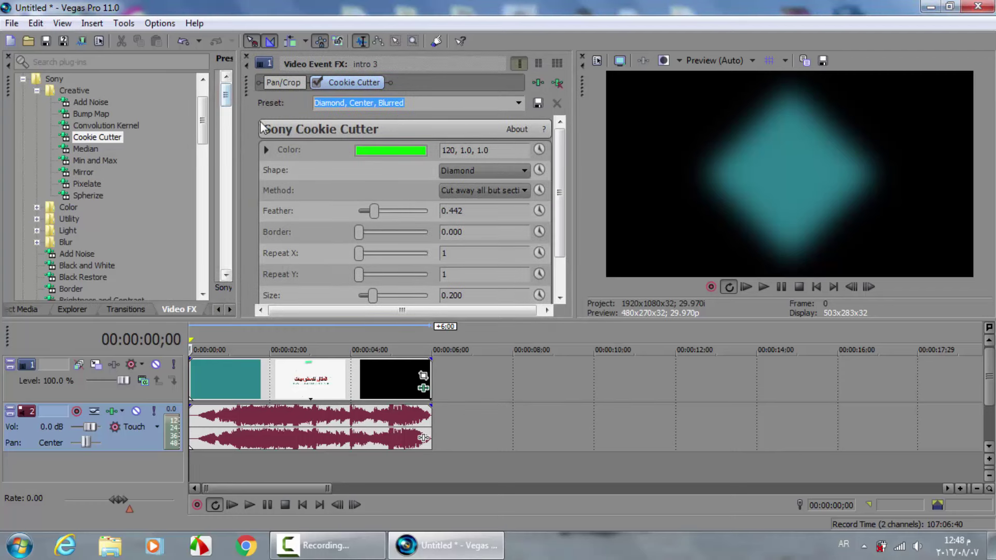
drag(262, 127, 274, 133)
drag(367, 114, 355, 136)
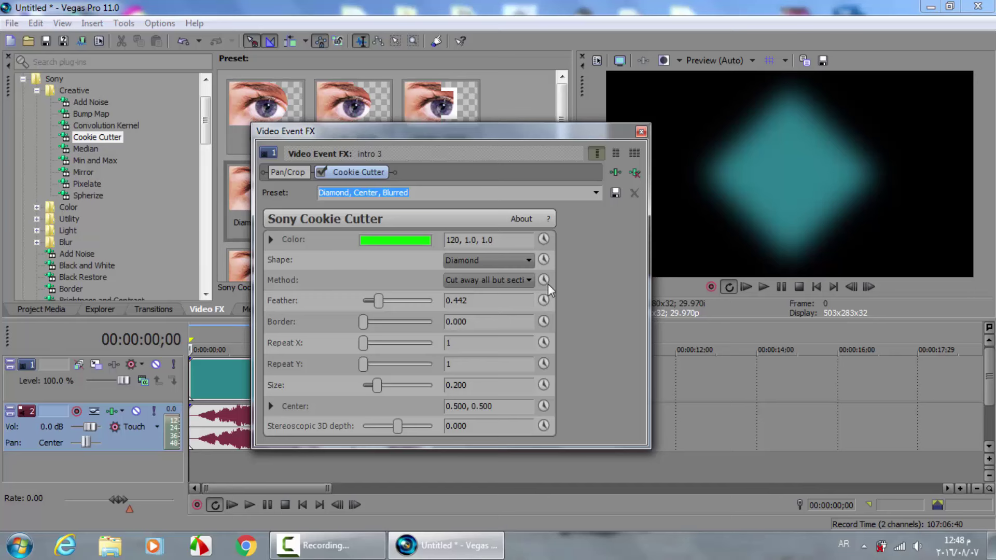
drag(367, 321, 363, 363)
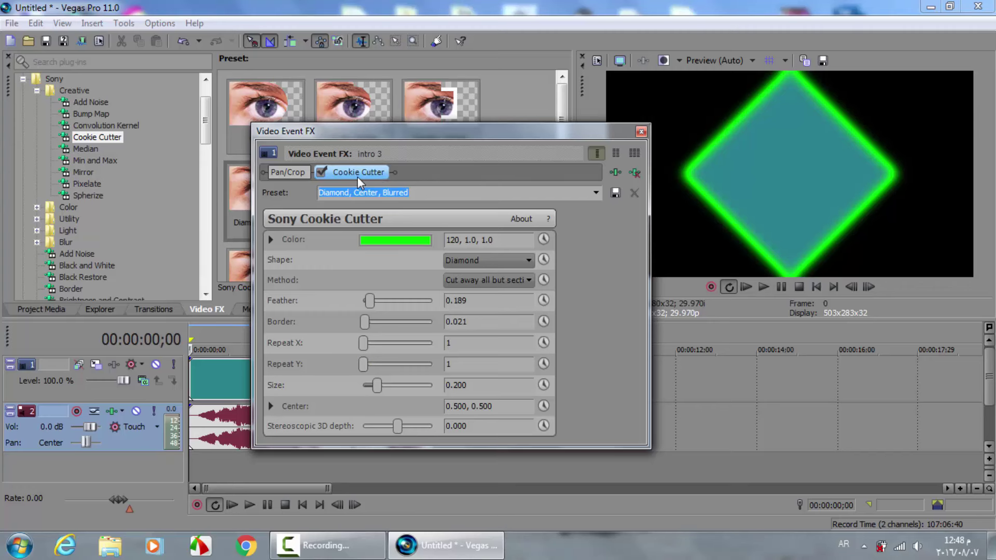
Close the effect settings, preview the clip with the diamond cutout, and return the playhead to the start.
drag(369, 134, 382, 131)
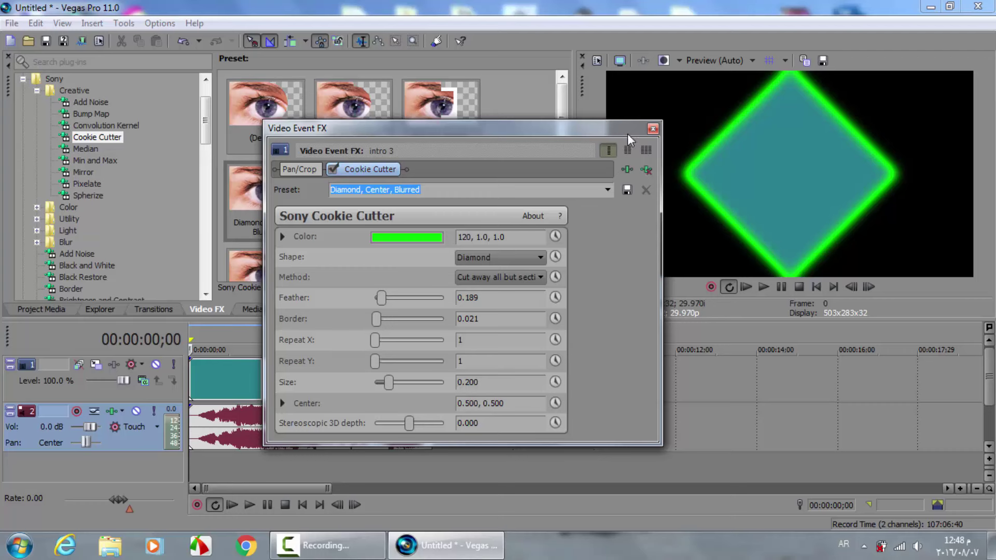
click(652, 129)
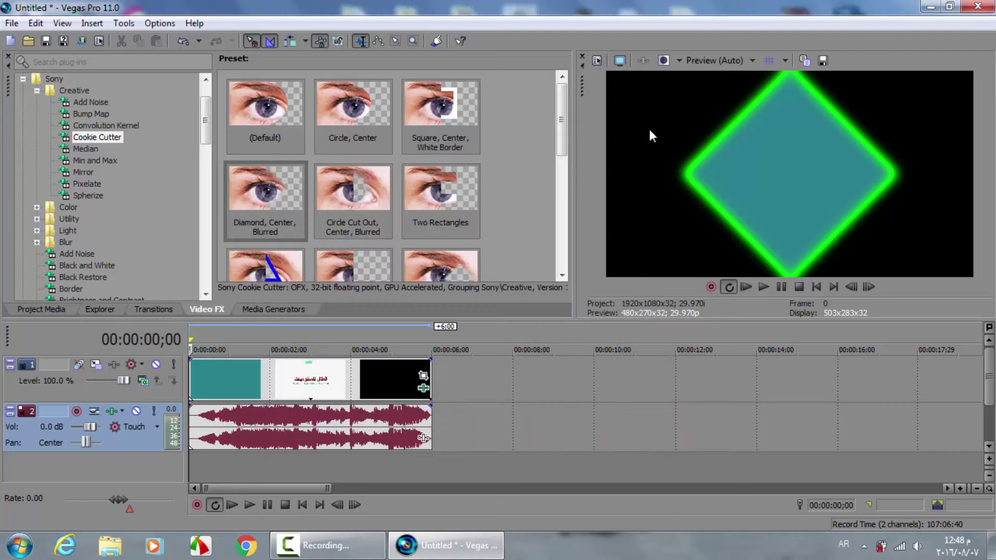
click(743, 287)
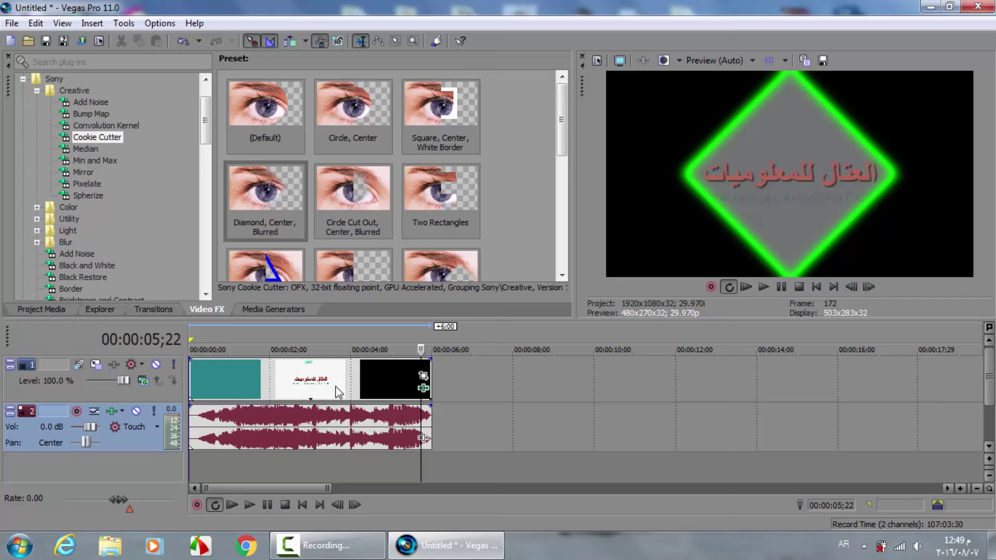
key(Home)
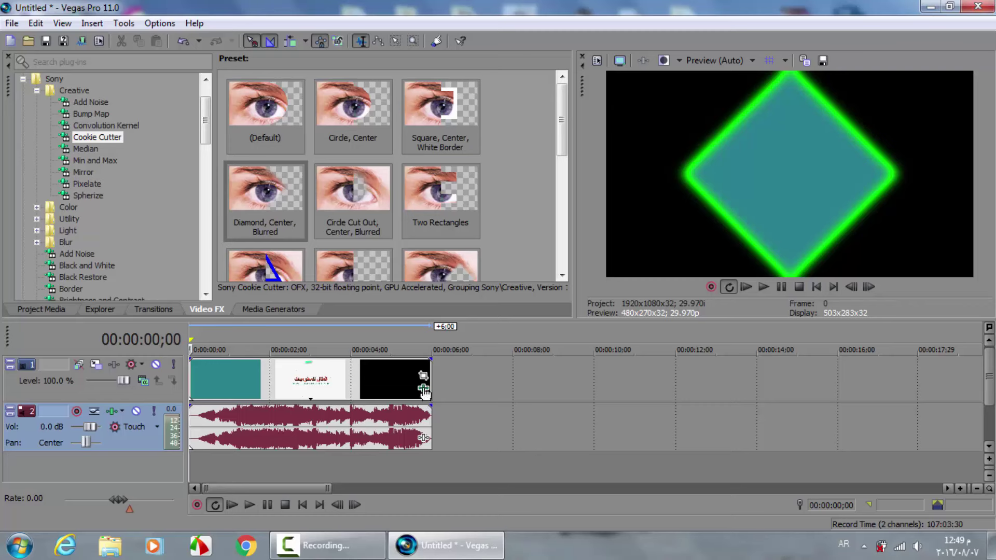
Reopen the intro clip's event effects, switch Cookie Cutter off and on to compare, and remove it from the clip.
click(424, 390)
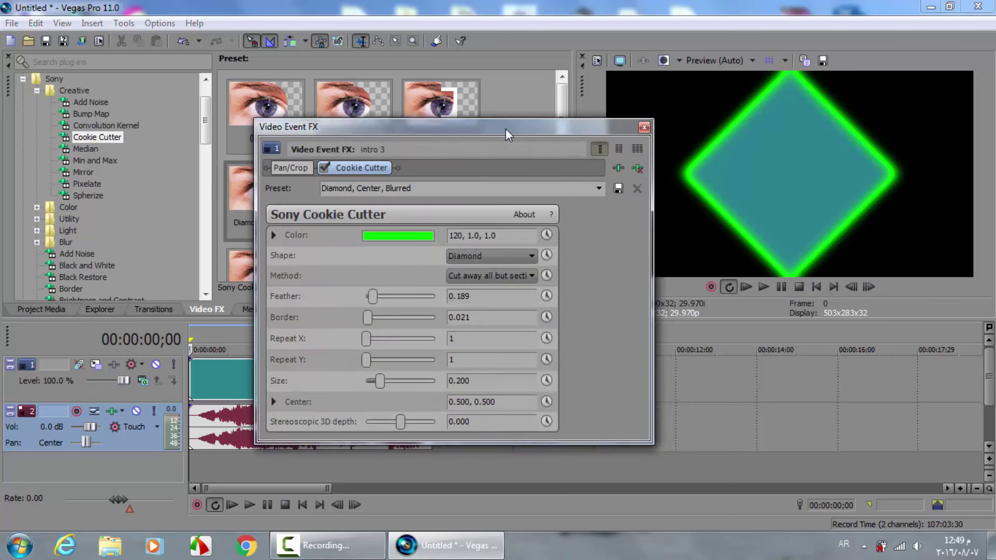
click(324, 167)
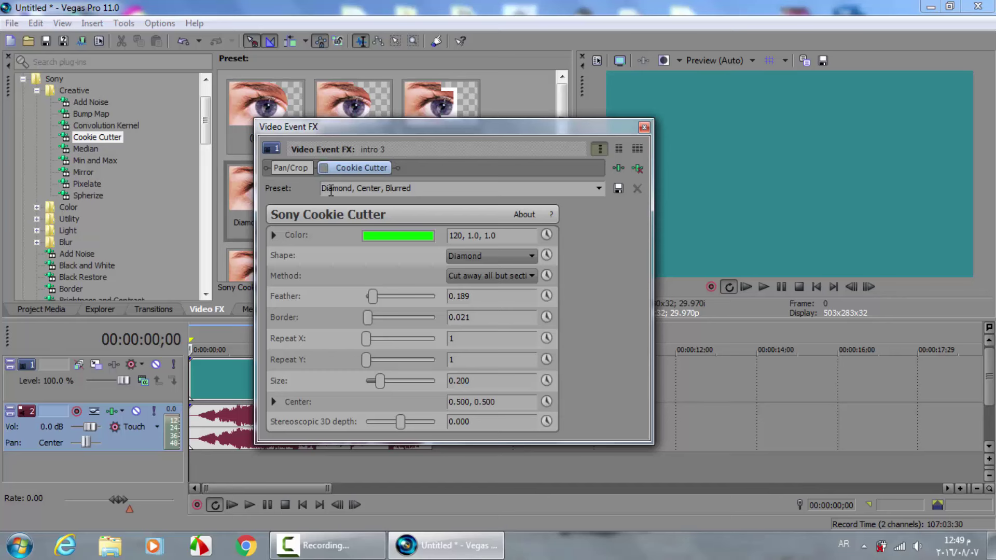
click(324, 168)
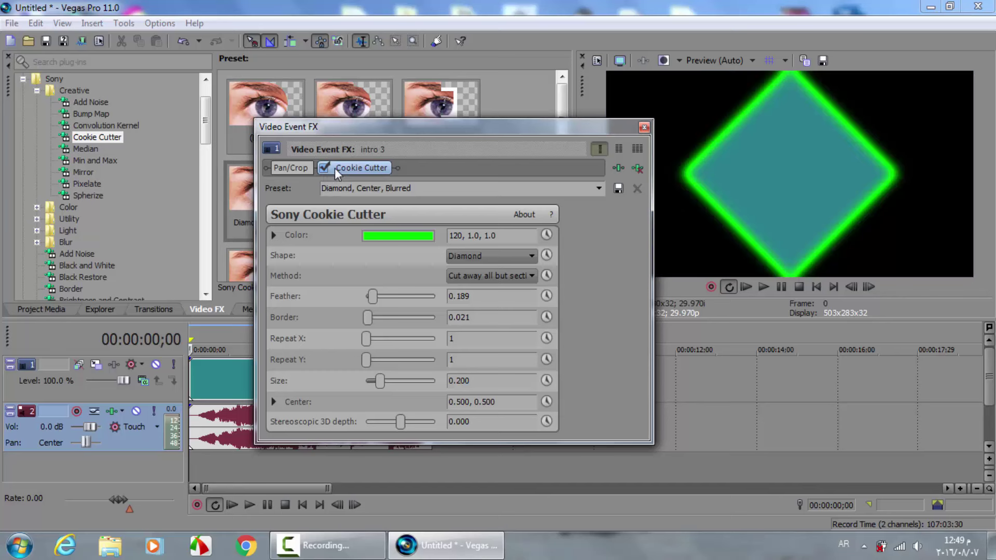
click(637, 168)
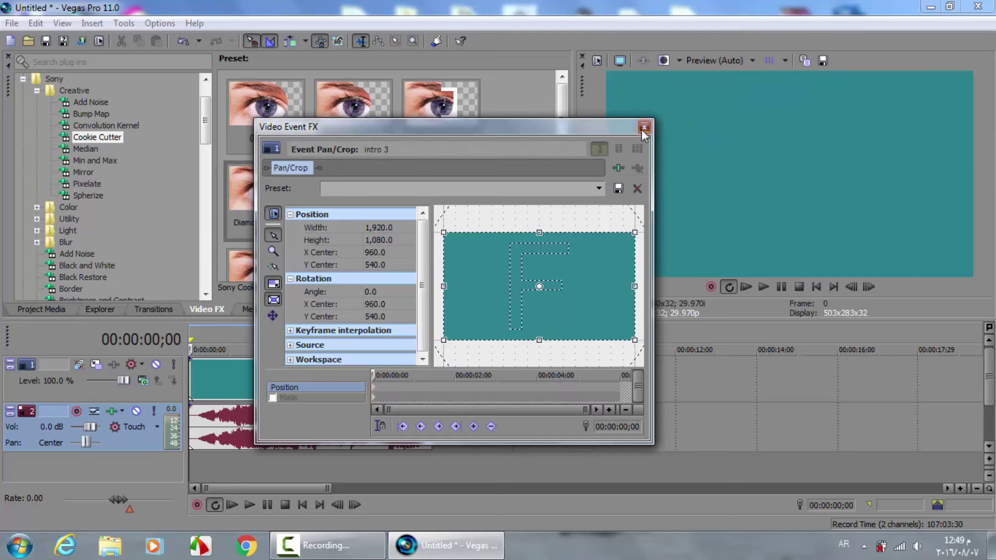
Close the effect settings, preview the intro clip without Cookie Cutter, and return the playhead to the start.
click(644, 127)
click(745, 287)
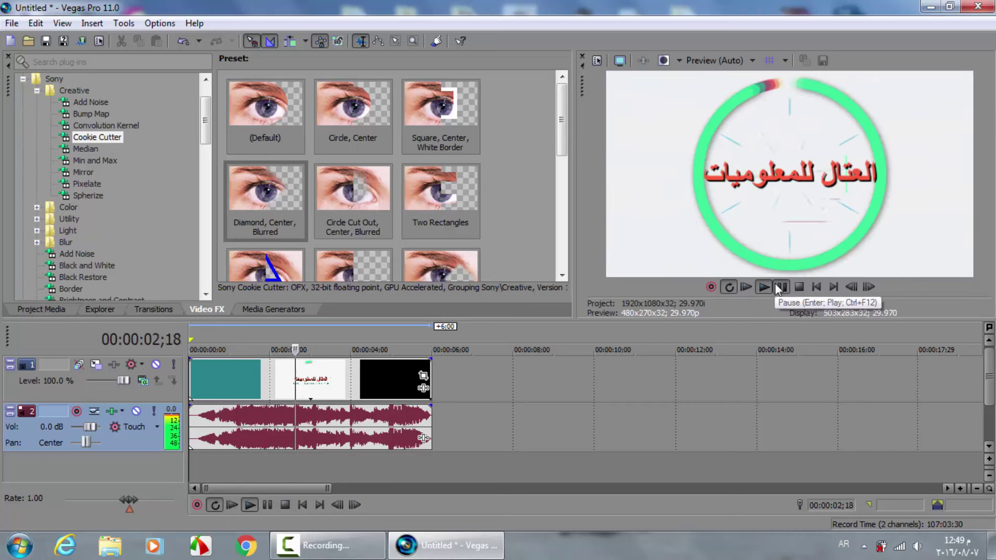
click(779, 286)
key(ctrl+Home)
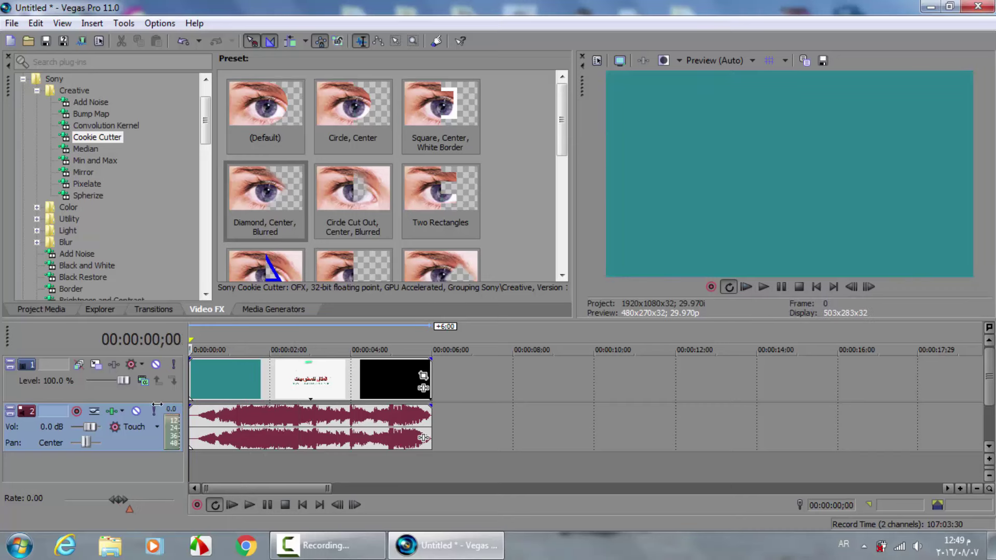
Apply the Cookie Cutter effect's TicTacToe preset to the intro clip and close its settings.
drag(562, 125, 561, 200)
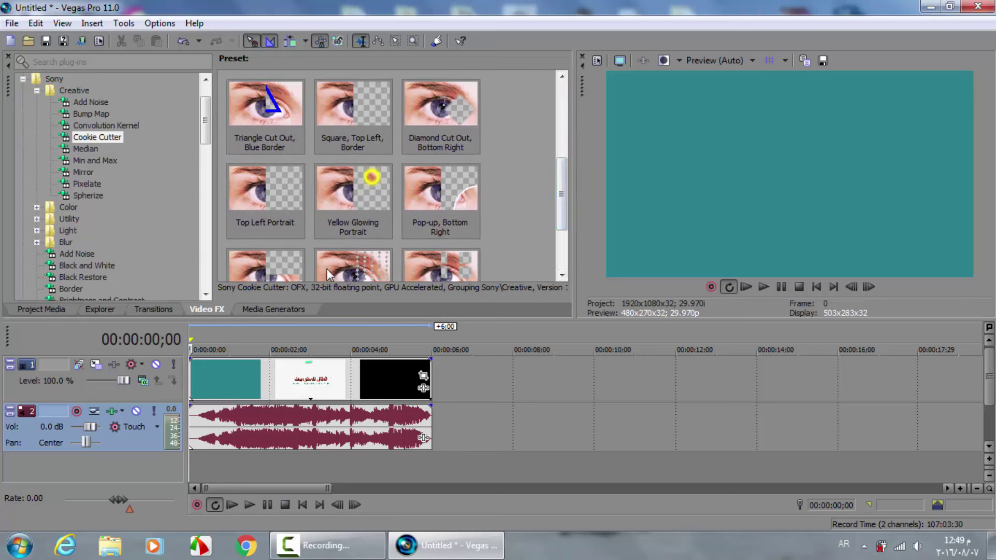
key(Down)
scroll(559, 193, down, 2)
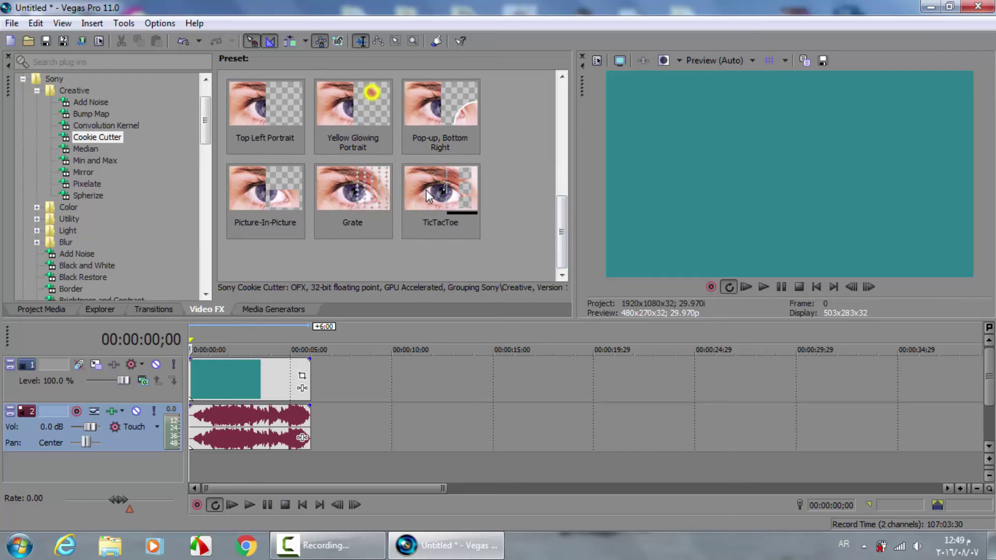
drag(437, 201, 195, 384)
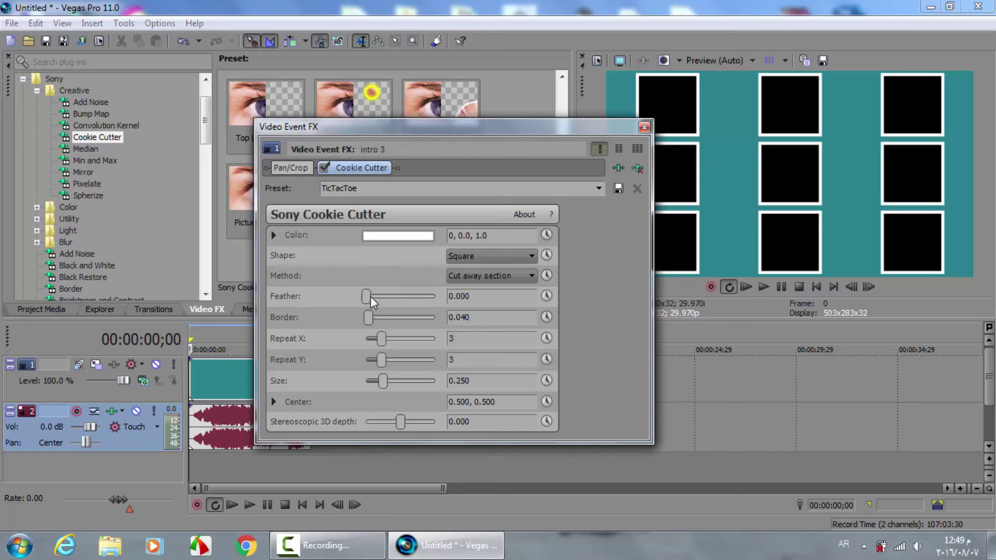
mouse_move(367, 296)
mouse_down()
mouse_move(389, 296)
mouse_move(362, 295)
mouse_move(359, 310)
mouse_up()
click(644, 127)
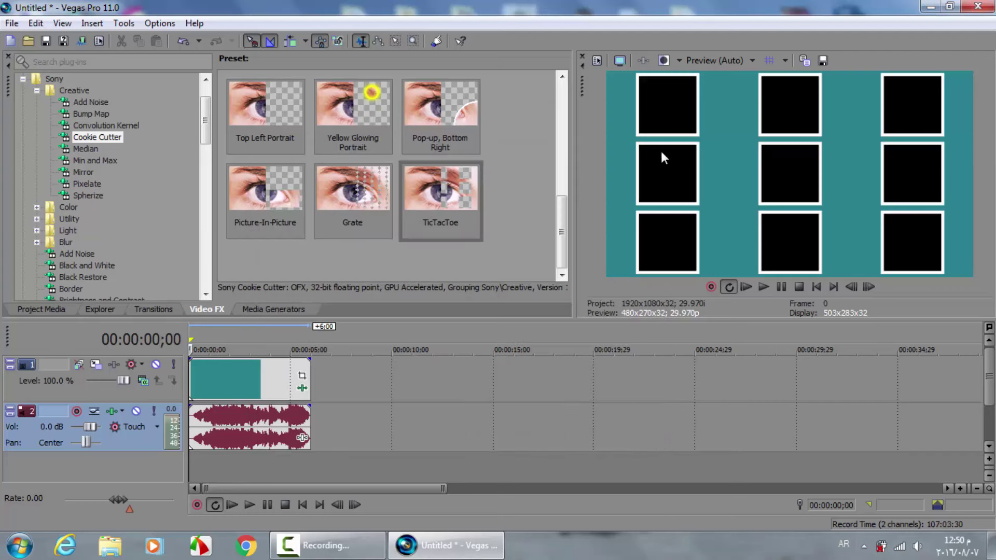
Preview the intro clip with the TicTacToe cutouts and park the playhead beyond the clip's end.
click(745, 287)
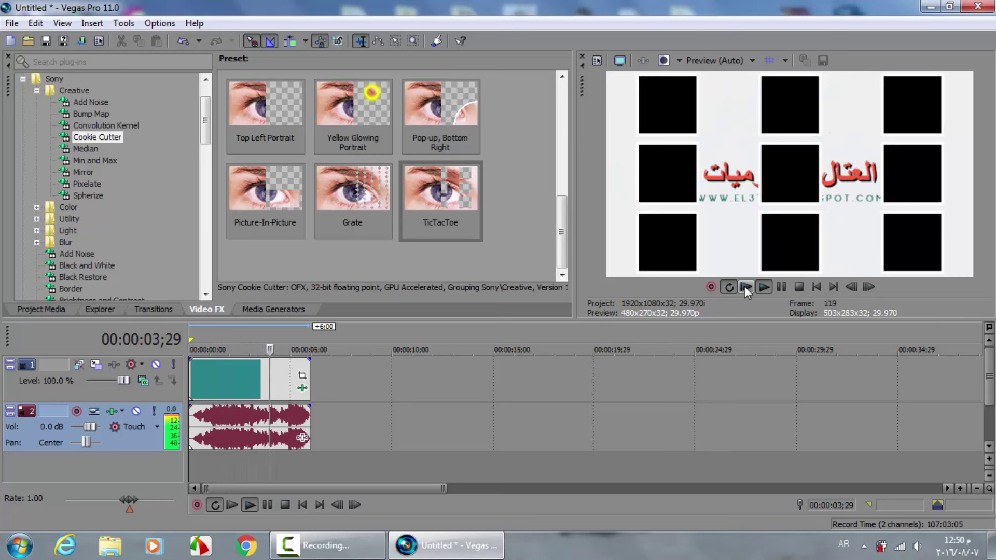
click(782, 287)
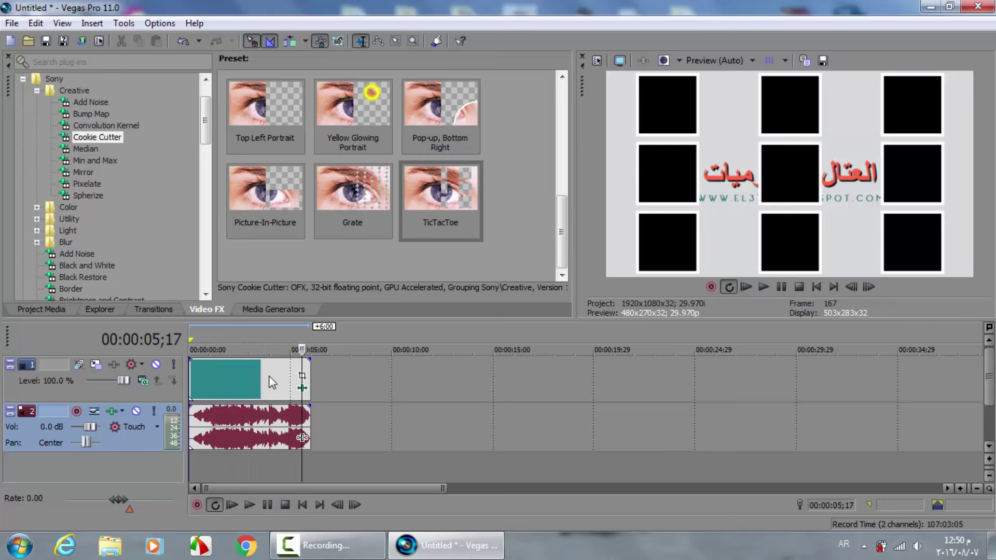
click(375, 453)
scroll(374, 453, up, 3)
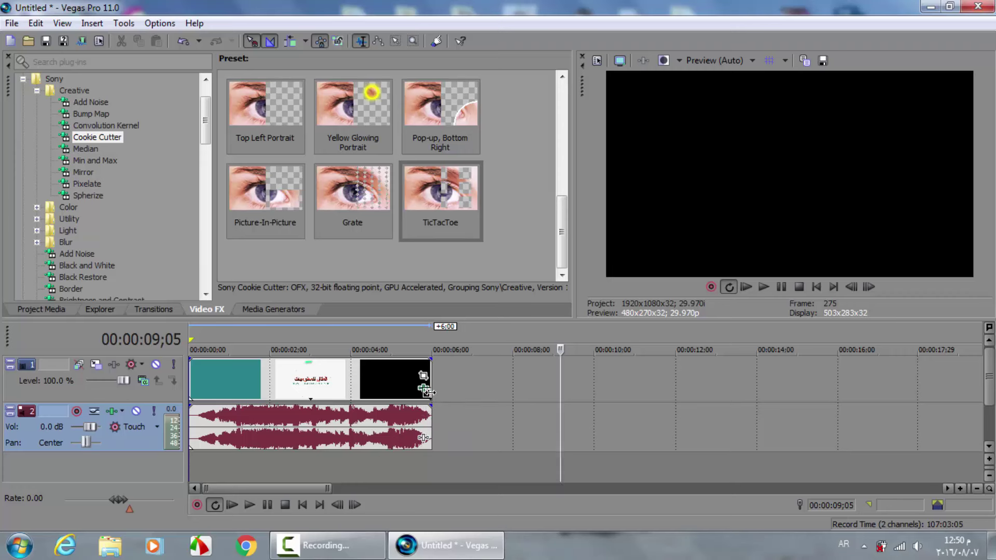
Reopen the intro clip's event effects, remove Cookie Cutter from the chain, and close the settings.
click(425, 389)
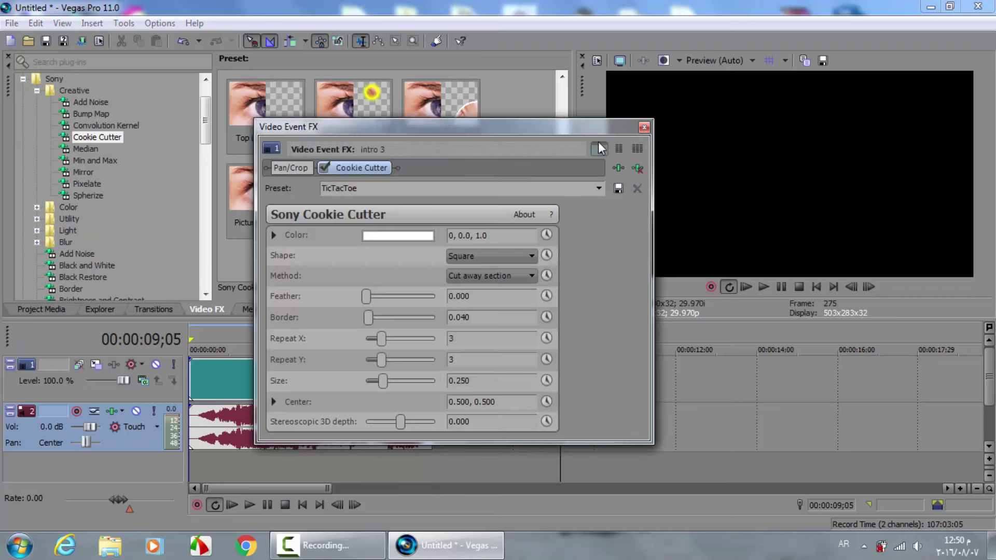
click(638, 168)
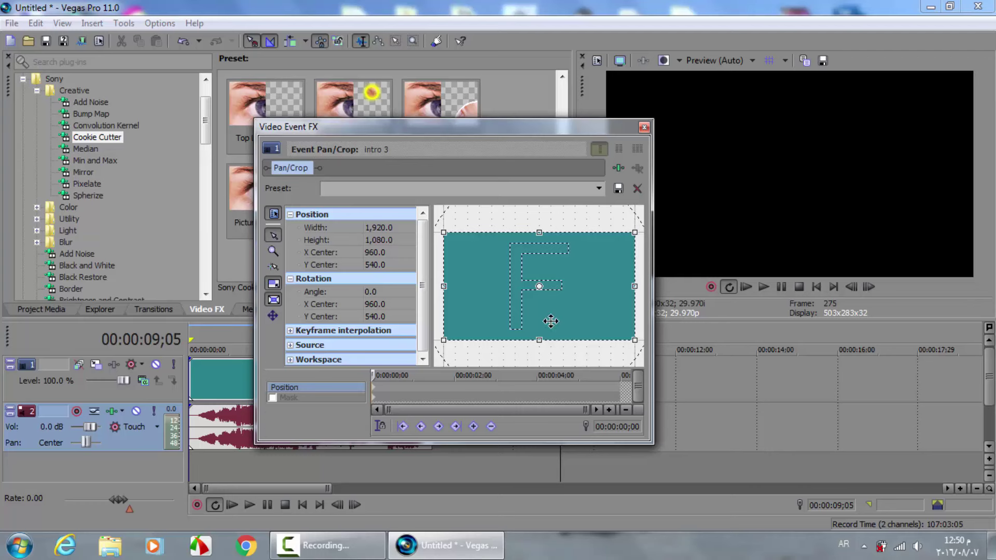
click(643, 127)
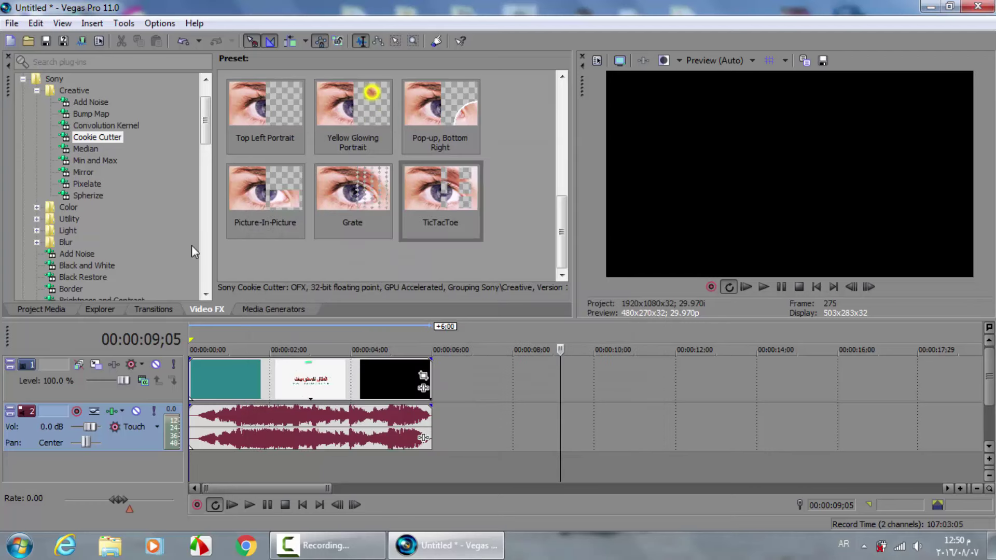
Apply the Color group's Color Corrector (Secondary) effect to the intro clip using the Desaturate Highs preset.
click(85, 185)
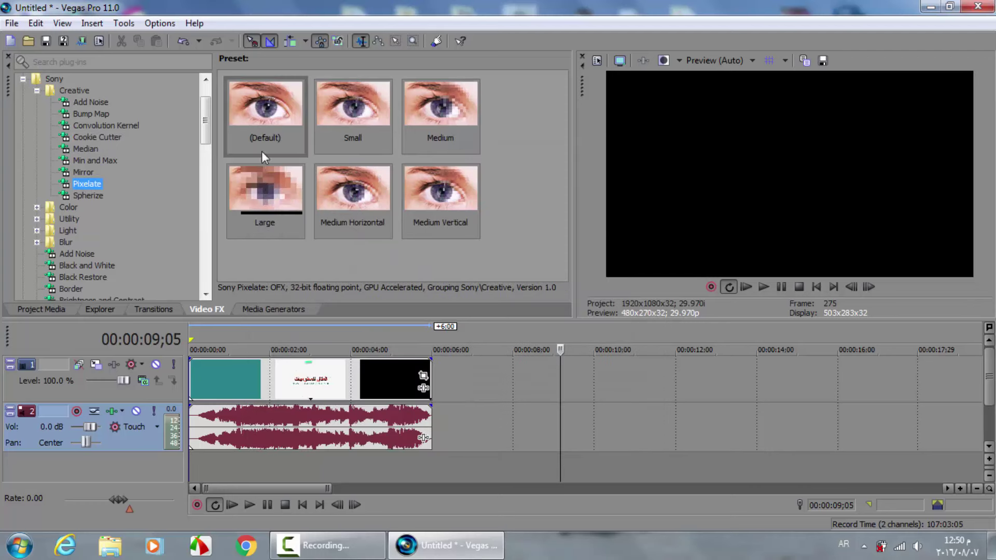
double_click(61, 207)
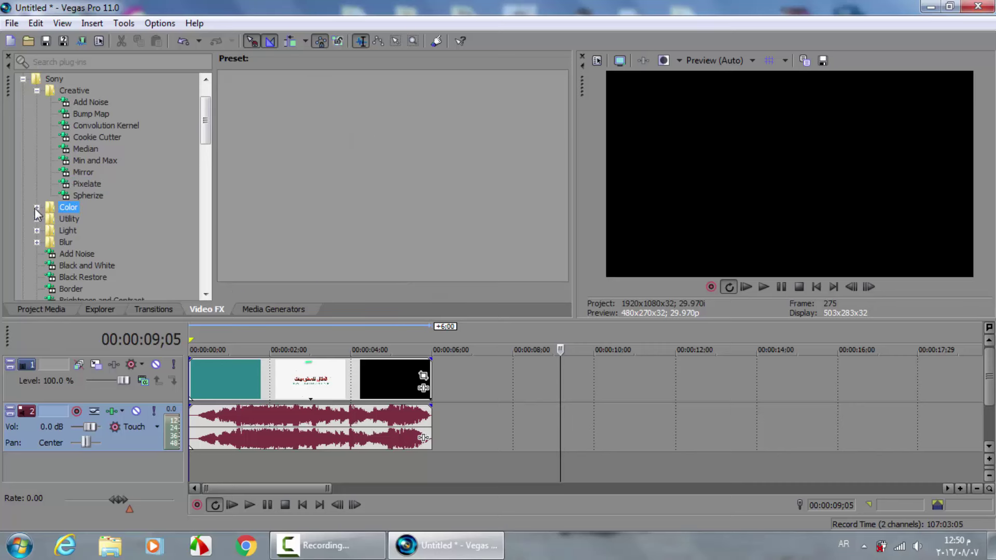
click(99, 207)
click(101, 228)
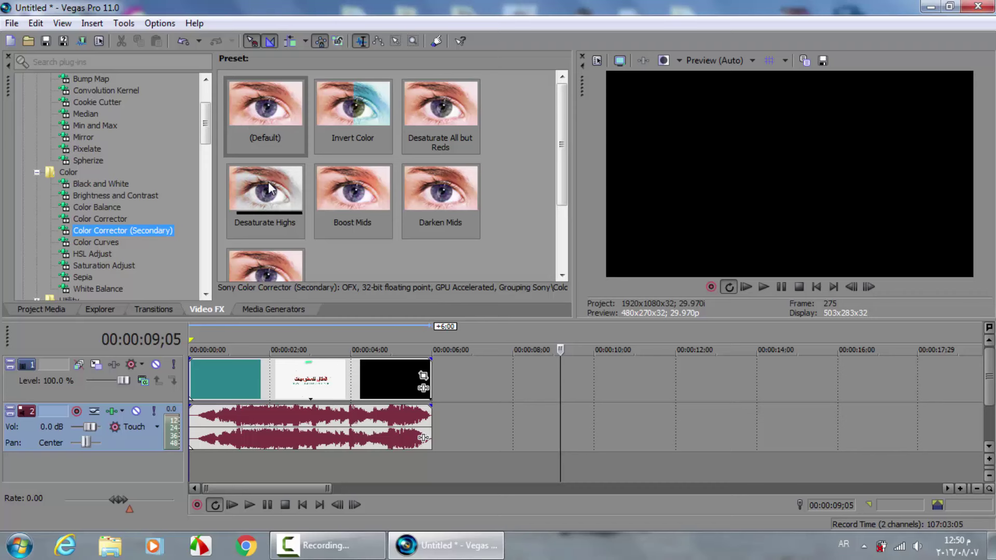
drag(270, 188, 194, 394)
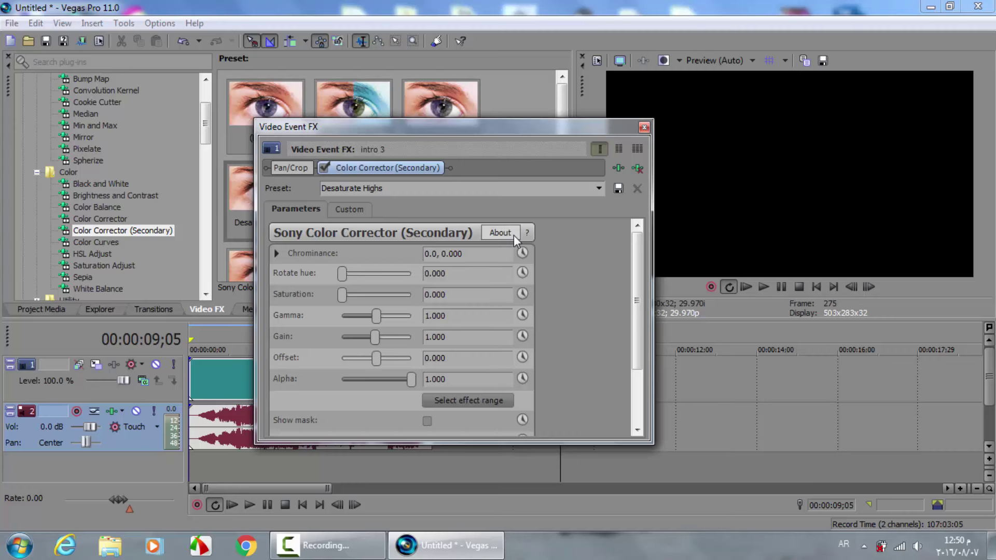
click(646, 127)
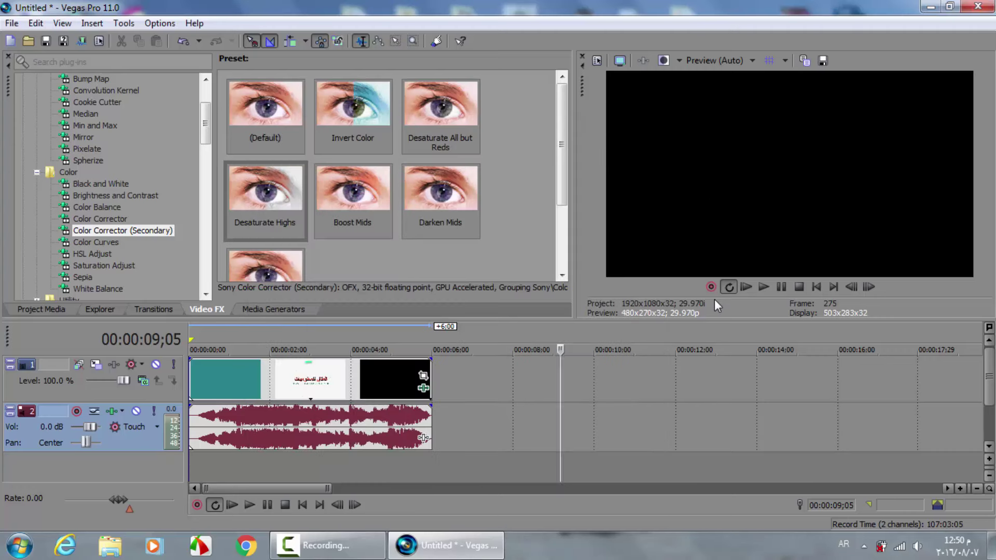
Preview the intro clip with Desaturate Highs and remove Color Corrector (Secondary) from it.
click(745, 288)
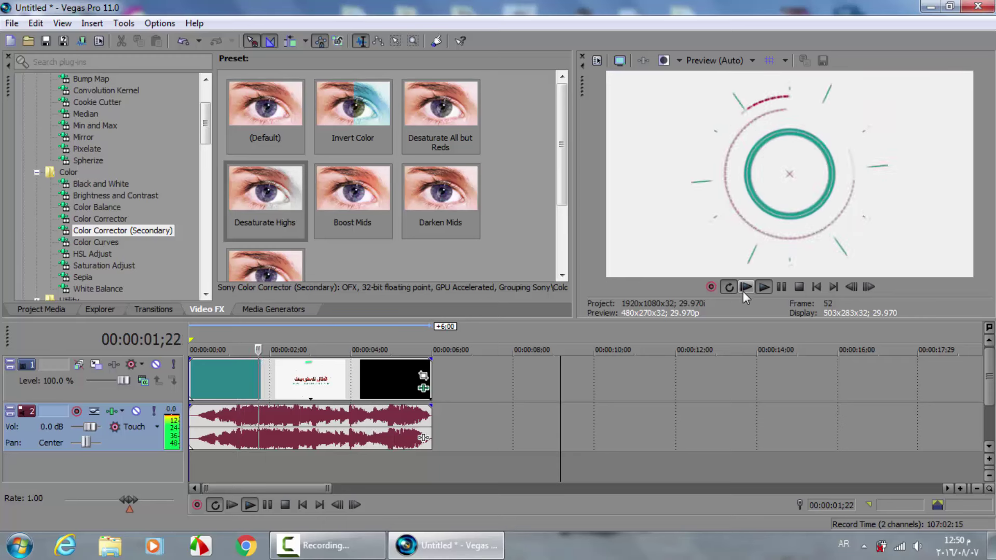
click(782, 288)
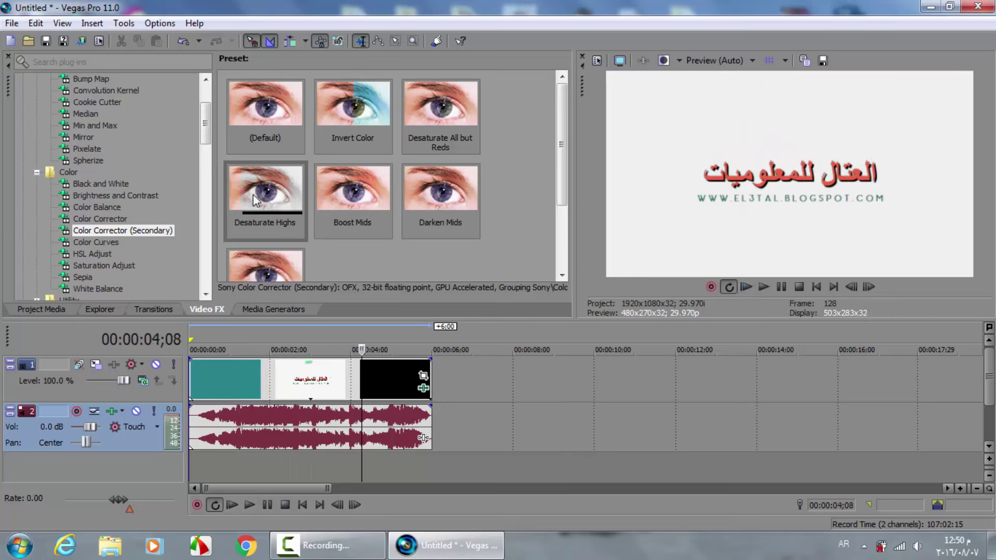
click(424, 389)
click(637, 168)
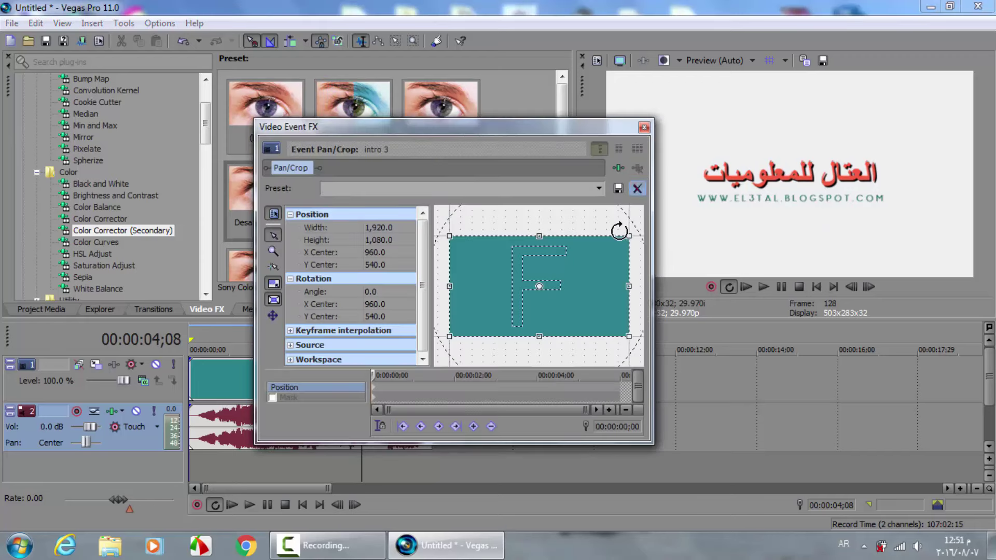
click(644, 126)
Apply the Color group's Sepia effect to the intro clip using the Cold preset.
click(80, 277)
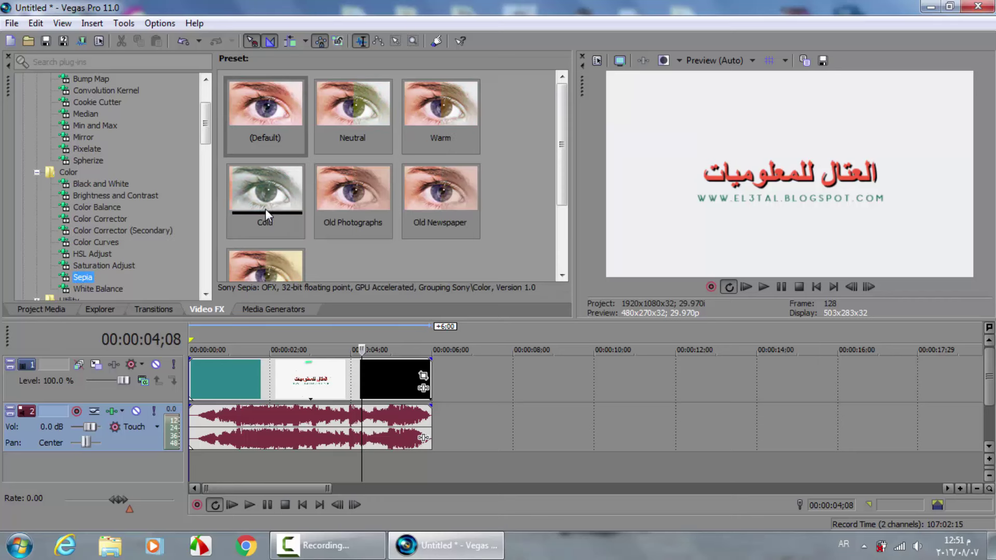
drag(266, 212, 245, 347)
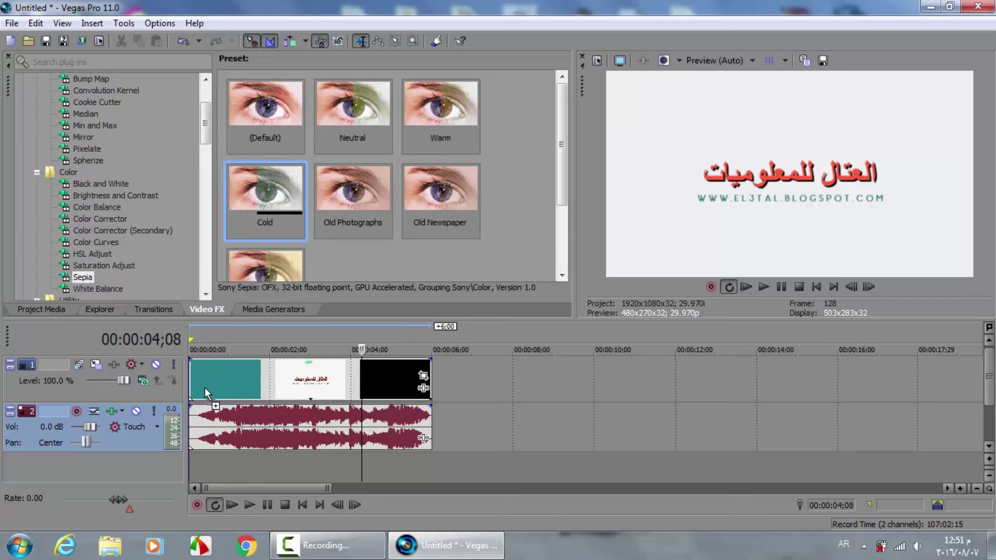
drag(204, 388, 195, 390)
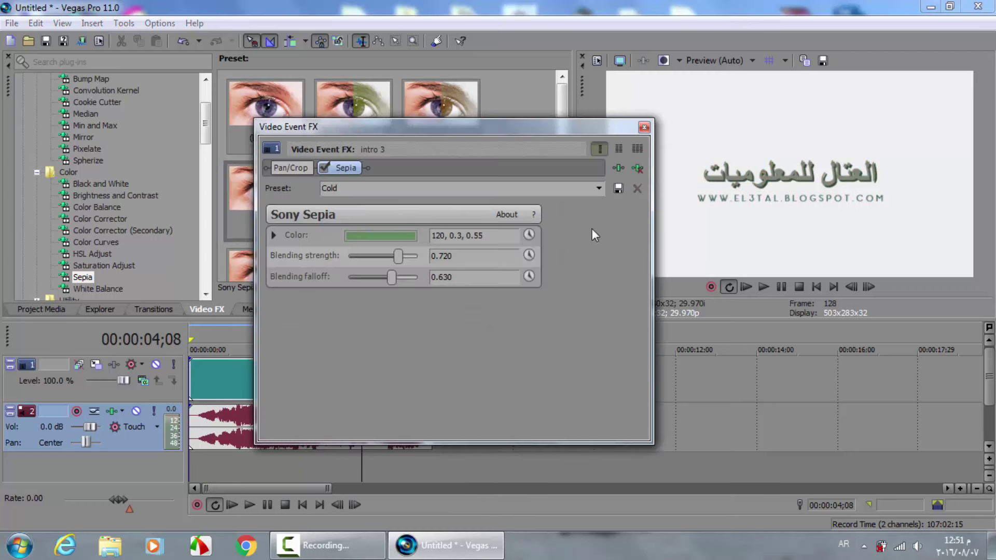
Set the Sepia color to a light green of HSV 120, 0.45, 0.93 and close the effect settings.
click(368, 238)
click(376, 310)
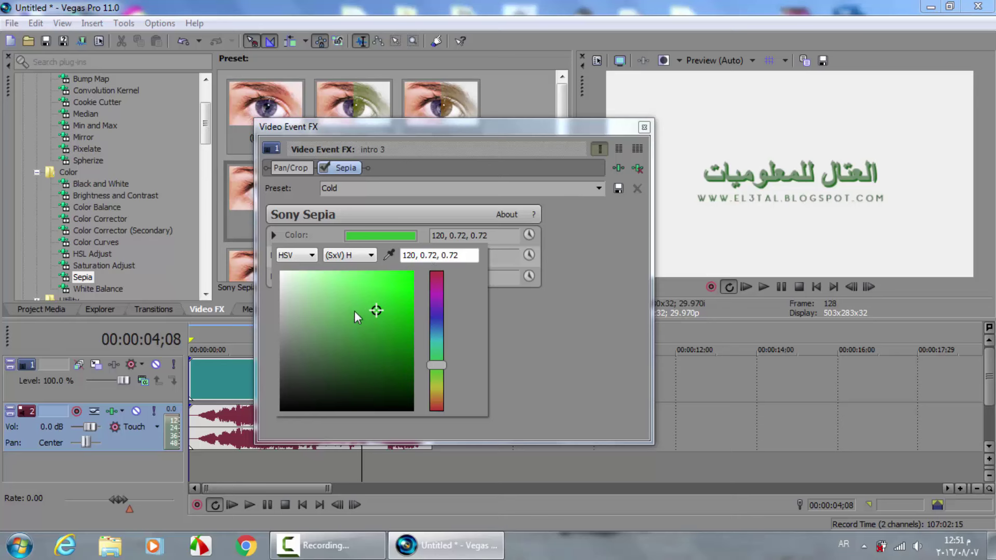
click(347, 279)
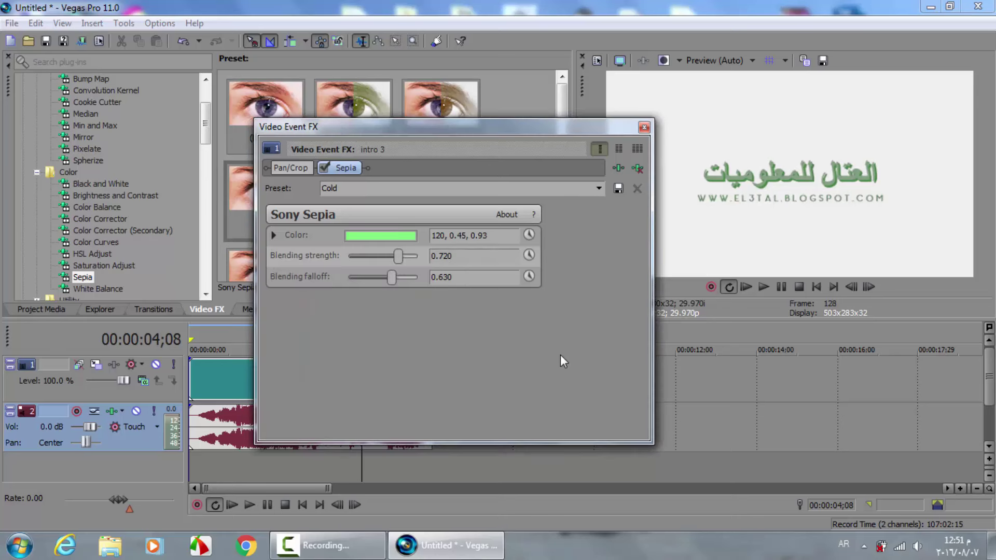
click(644, 127)
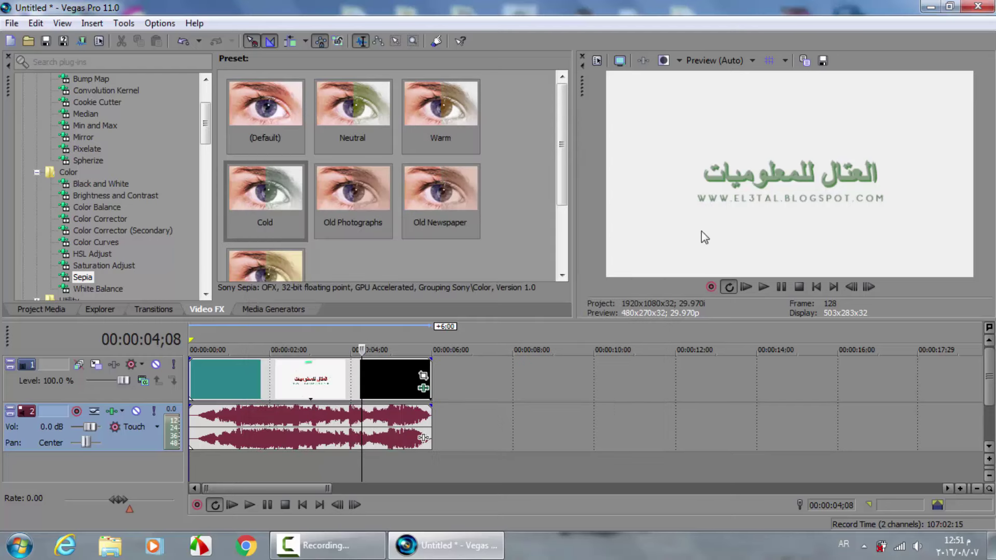
Preview the intro clip with the green Sepia tint and return the playhead to the start.
click(746, 287)
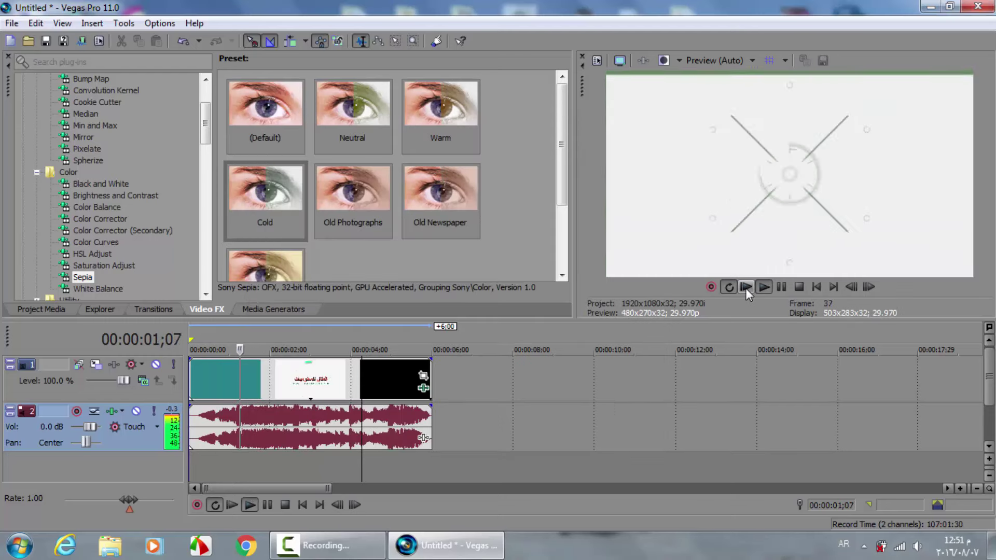
click(780, 288)
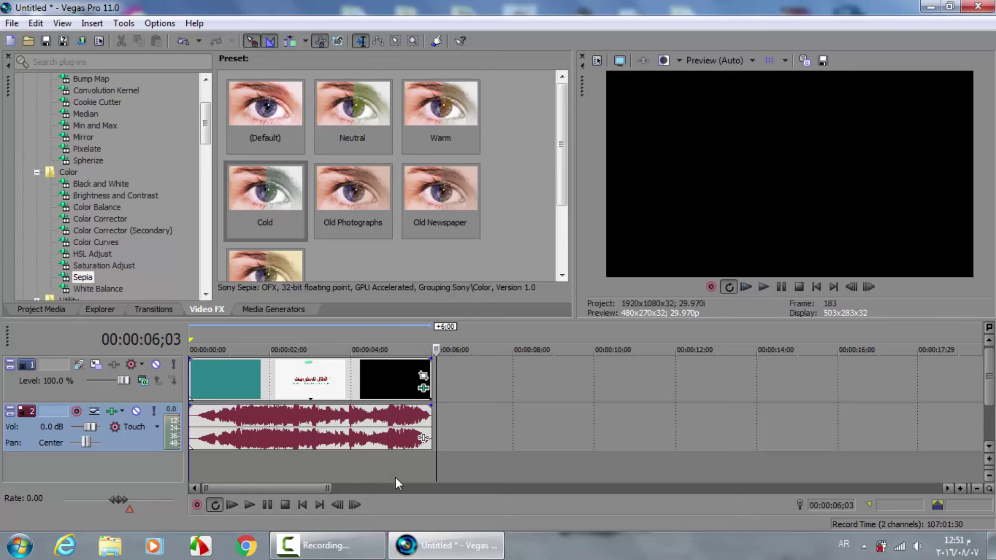
click(258, 466)
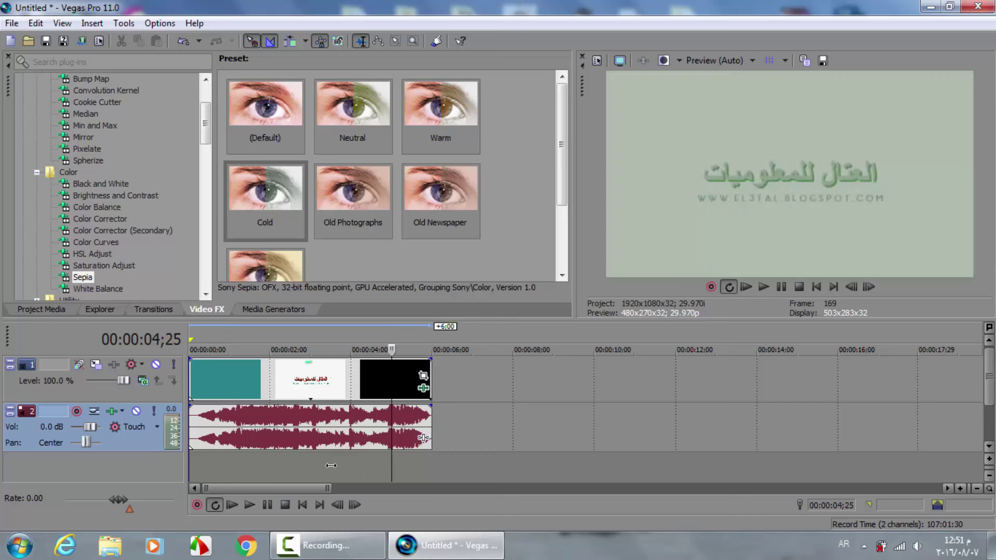
click(191, 467)
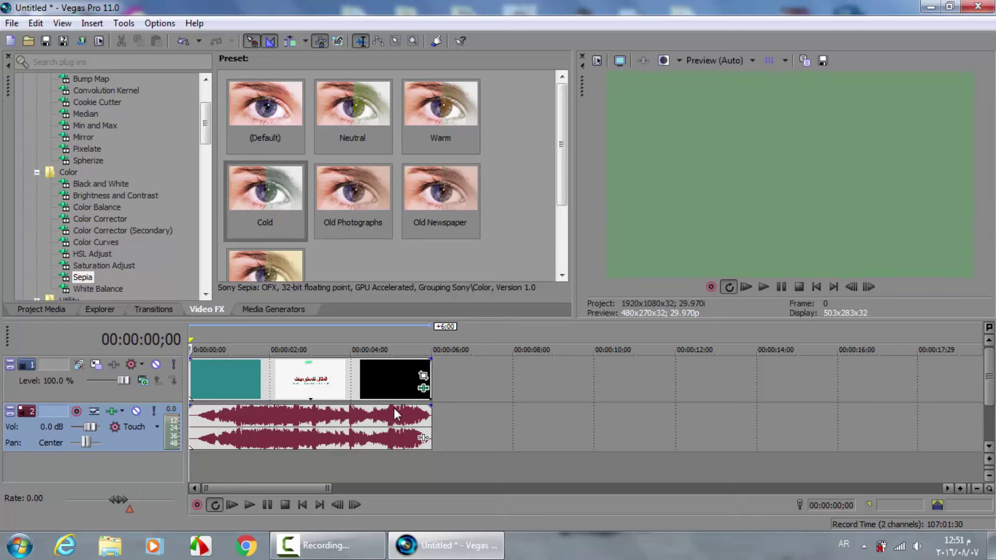
Reopen the intro clip's event effects, switch Sepia off and on to compare, and remove it from the clip.
click(423, 388)
click(324, 168)
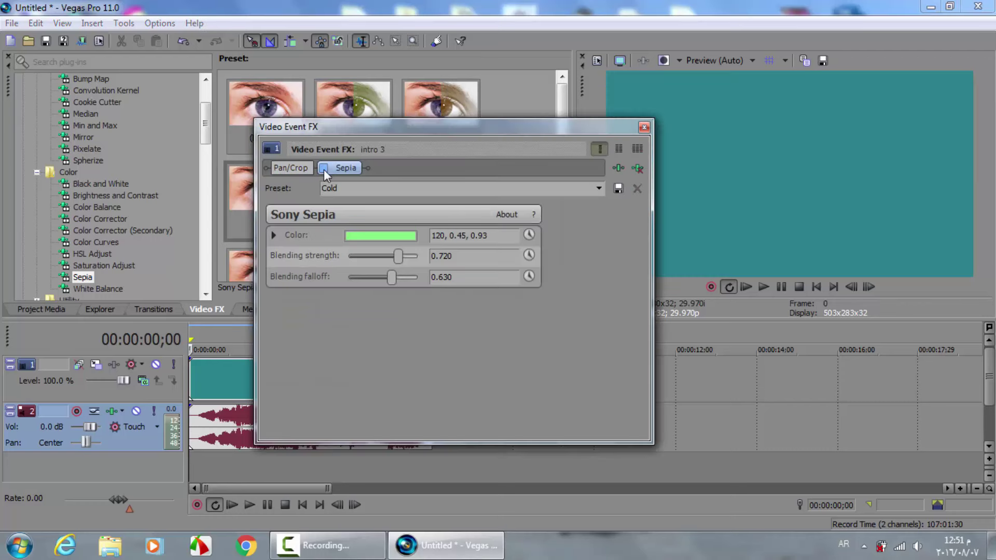
click(323, 167)
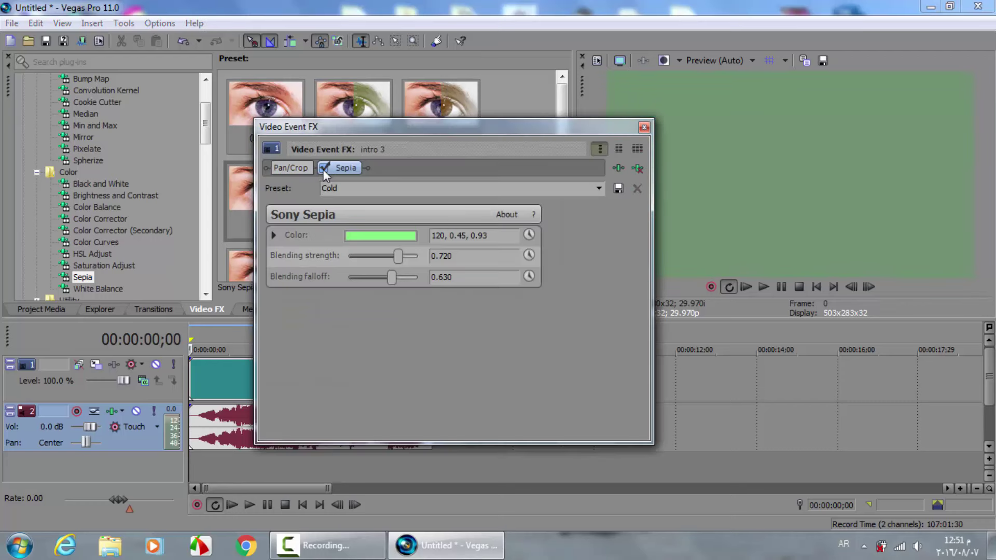
click(638, 168)
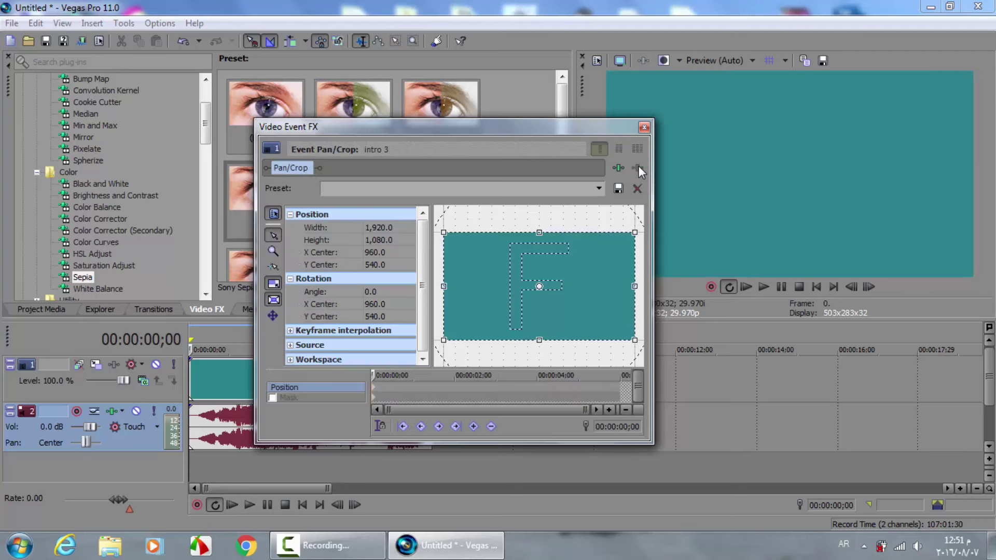
click(644, 127)
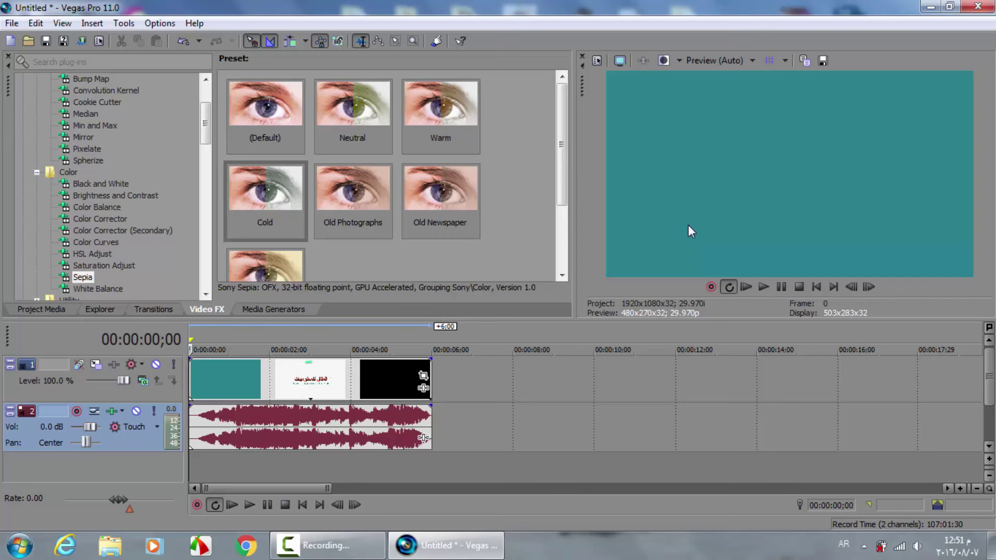
Browse the presets of the Light group's Fill Light and Glow effects and of Black Restore and Black and White.
drag(205, 122, 201, 158)
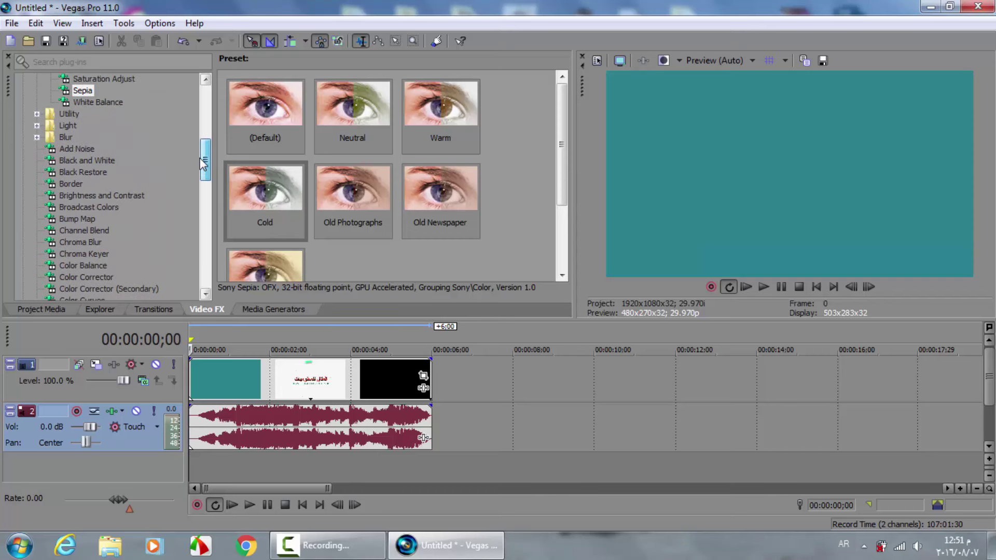
click(37, 125)
click(88, 137)
click(83, 148)
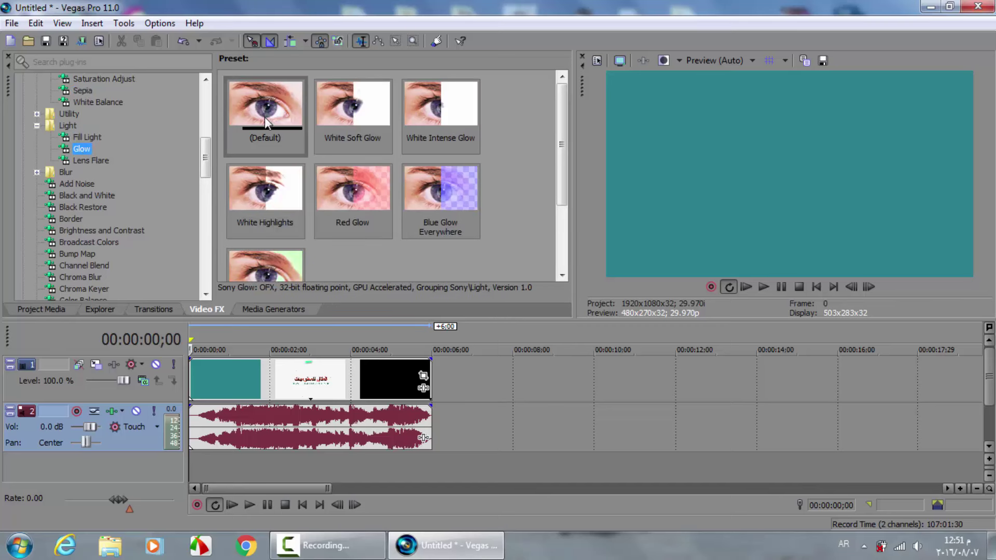
click(78, 207)
click(76, 196)
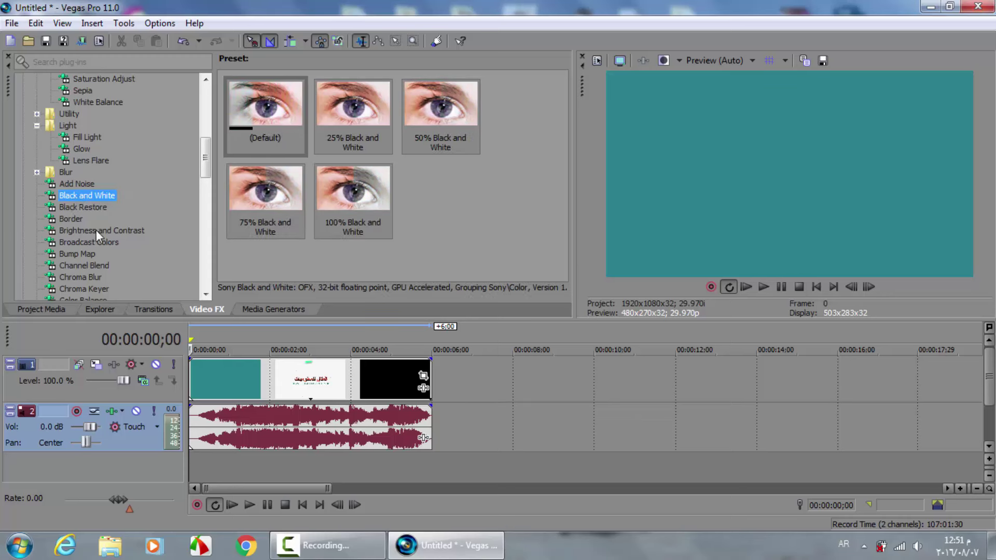
Apply the Border effect to the intro clip using the Translucent Blue Border preset and close the effect settings.
click(71, 219)
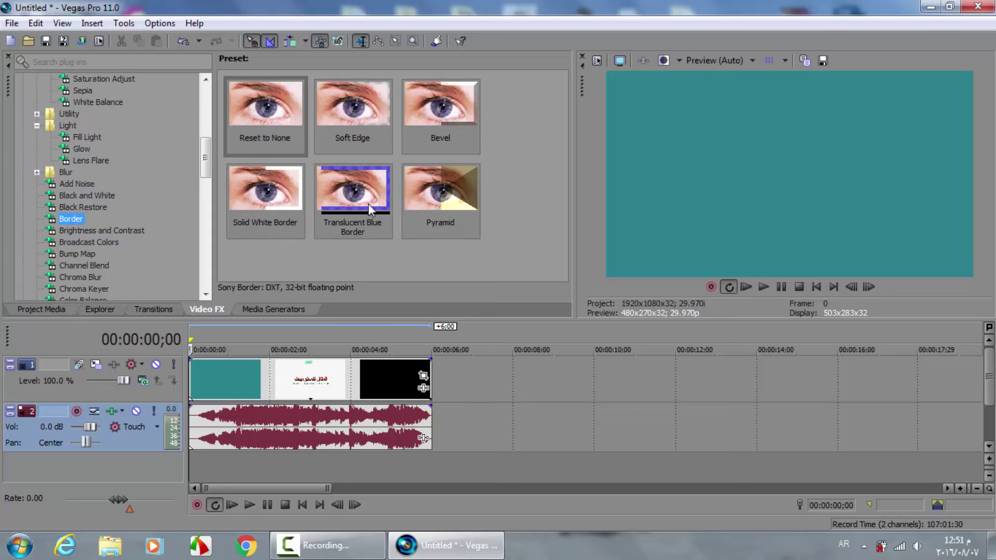
drag(362, 198, 267, 376)
drag(198, 386, 198, 386)
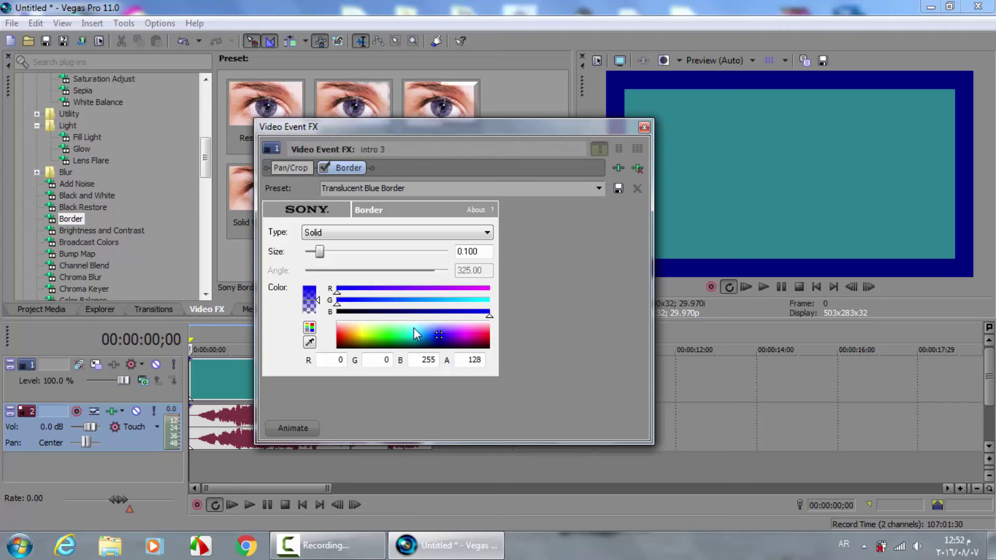
click(644, 128)
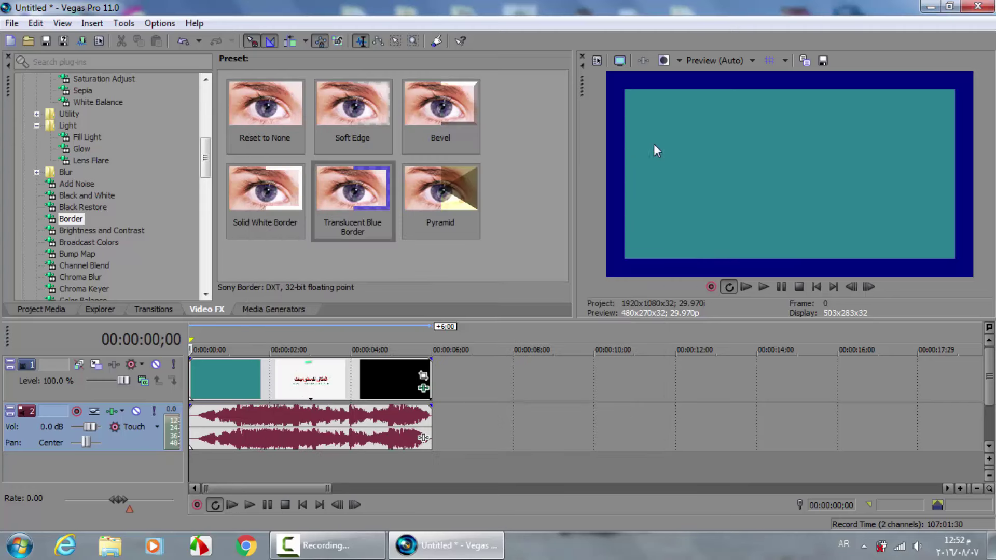
Preview the intro clip with the blue border and return the playhead to the start.
click(757, 289)
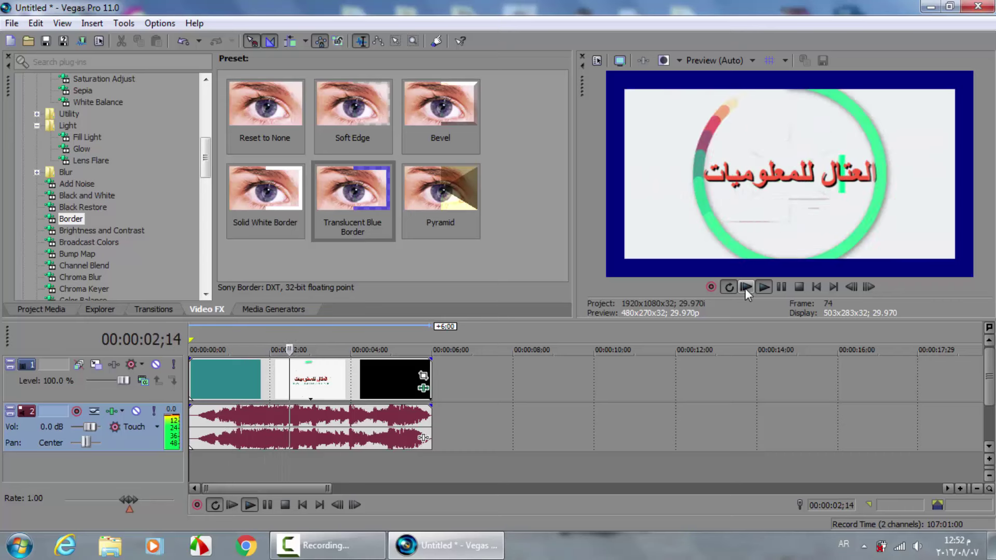
click(779, 288)
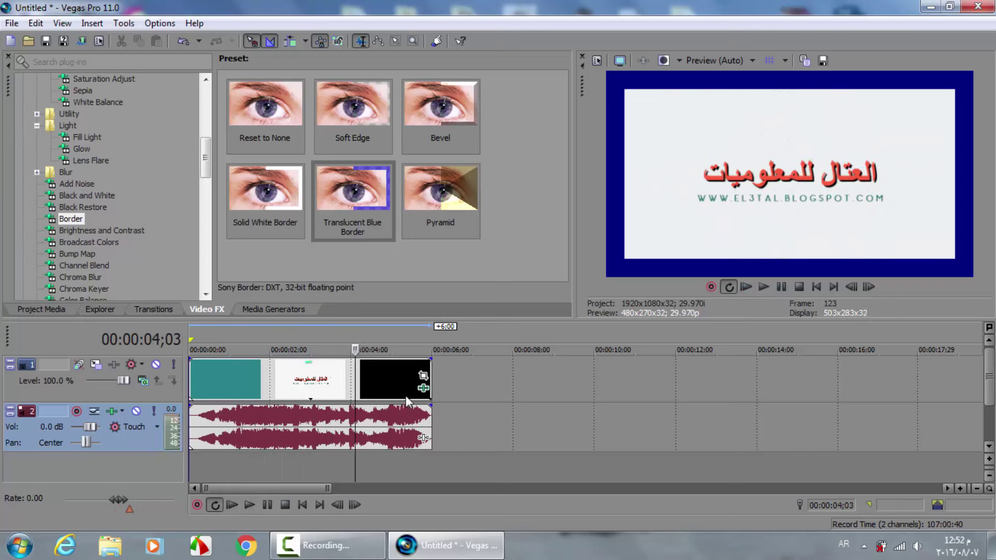
click(190, 437)
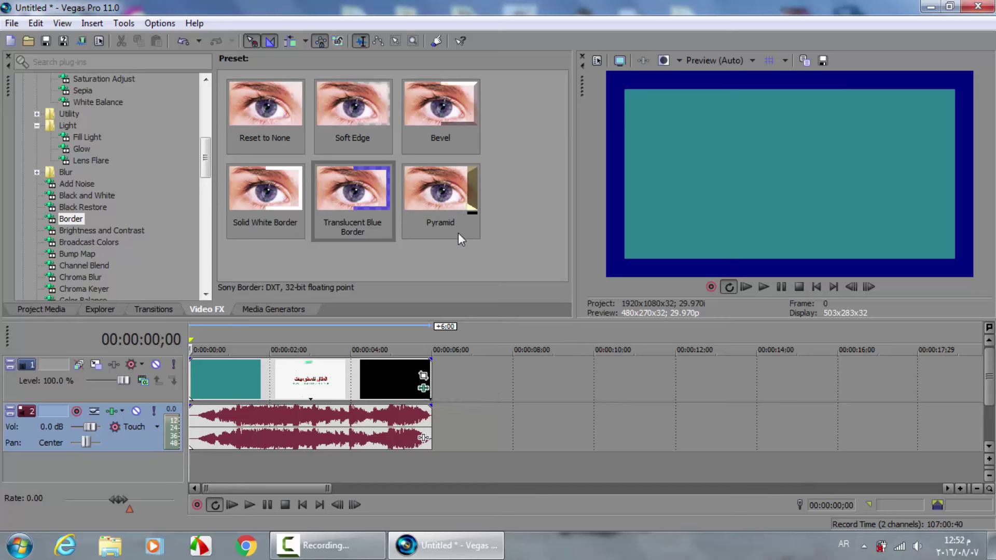
Reopen the intro clip's event effects, remove the Border effect from the clip and close the effect settings.
click(424, 389)
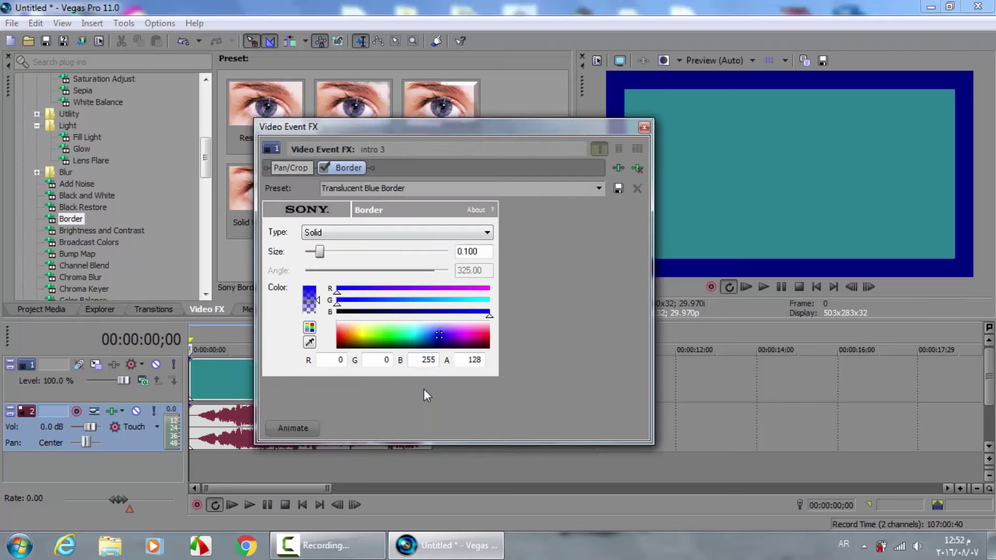
click(638, 168)
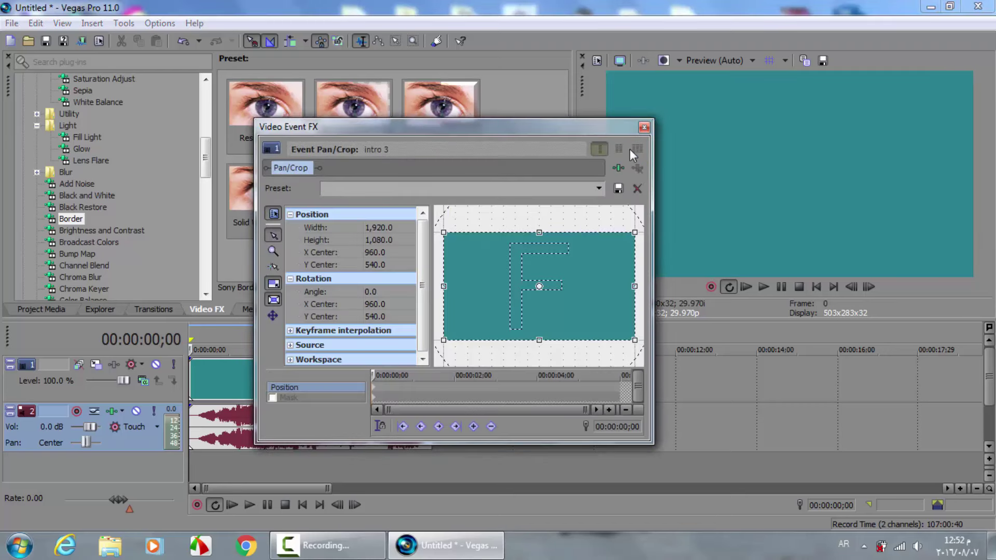
click(645, 128)
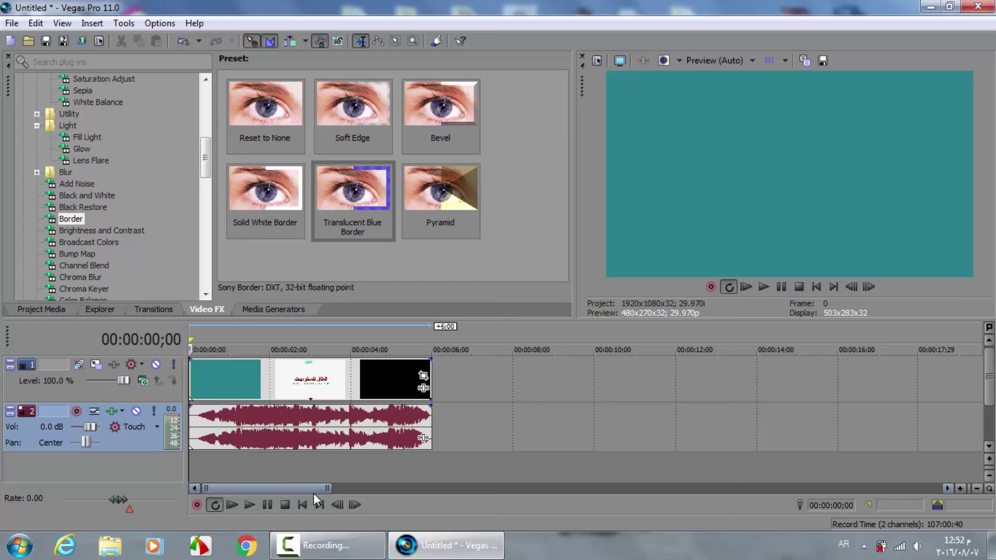
click(326, 553)
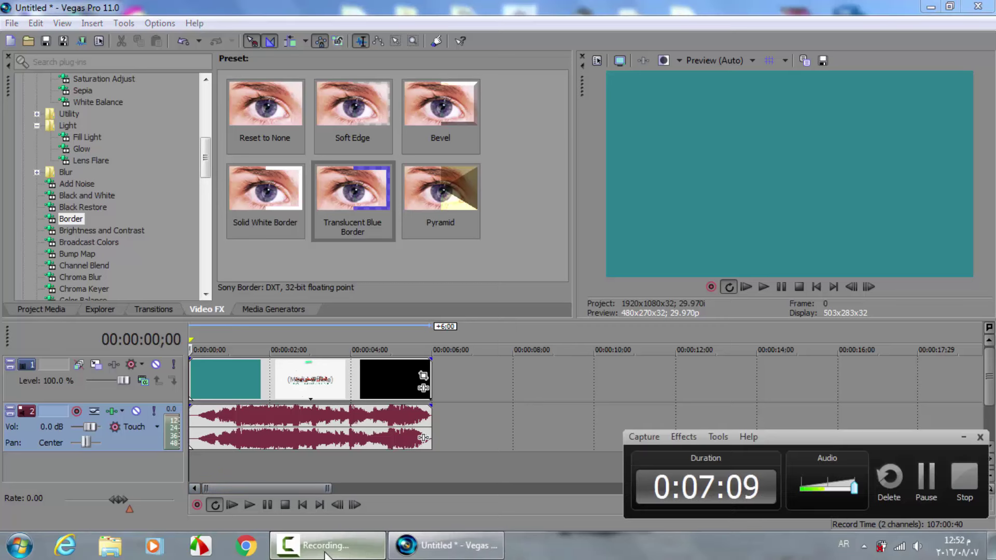
click(326, 554)
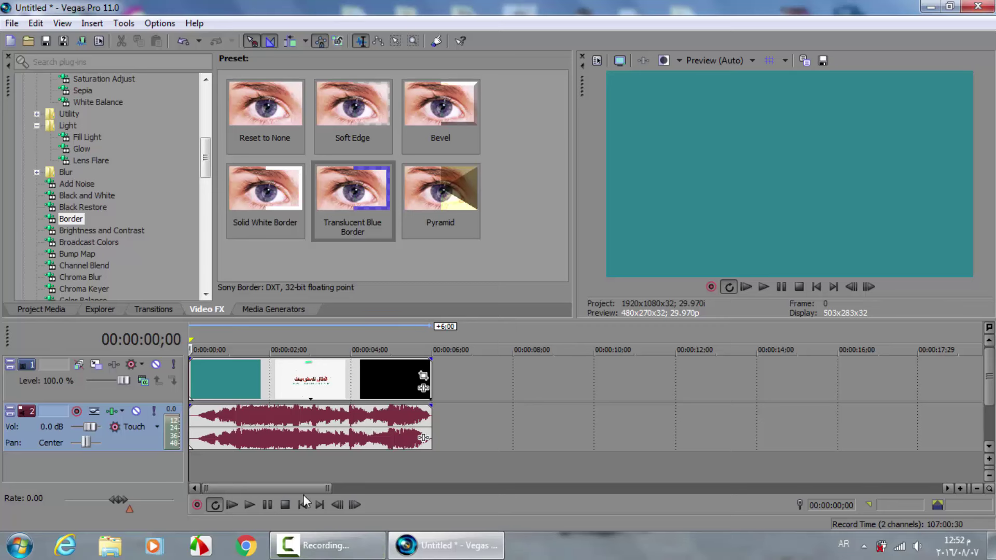